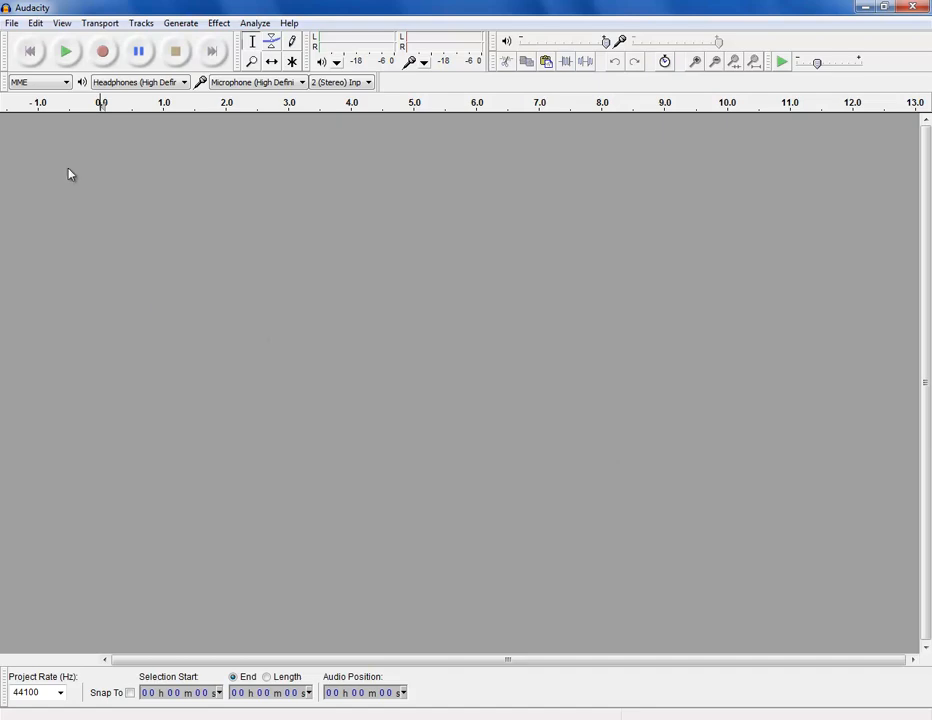
- Start importing audio files into the empty project
click(13, 23)
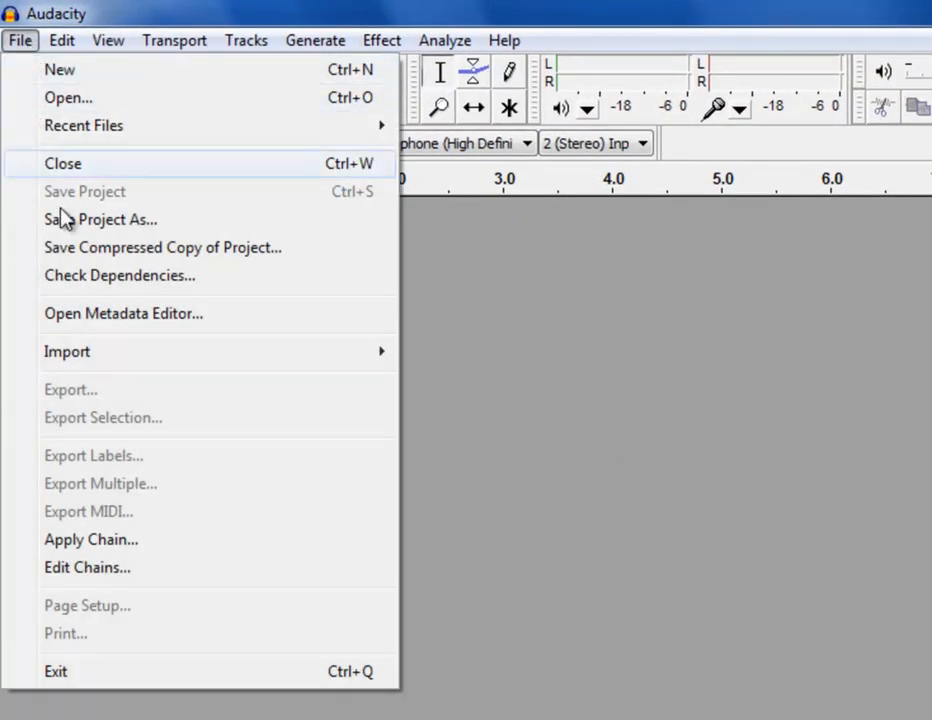
mouse_move(108, 356)
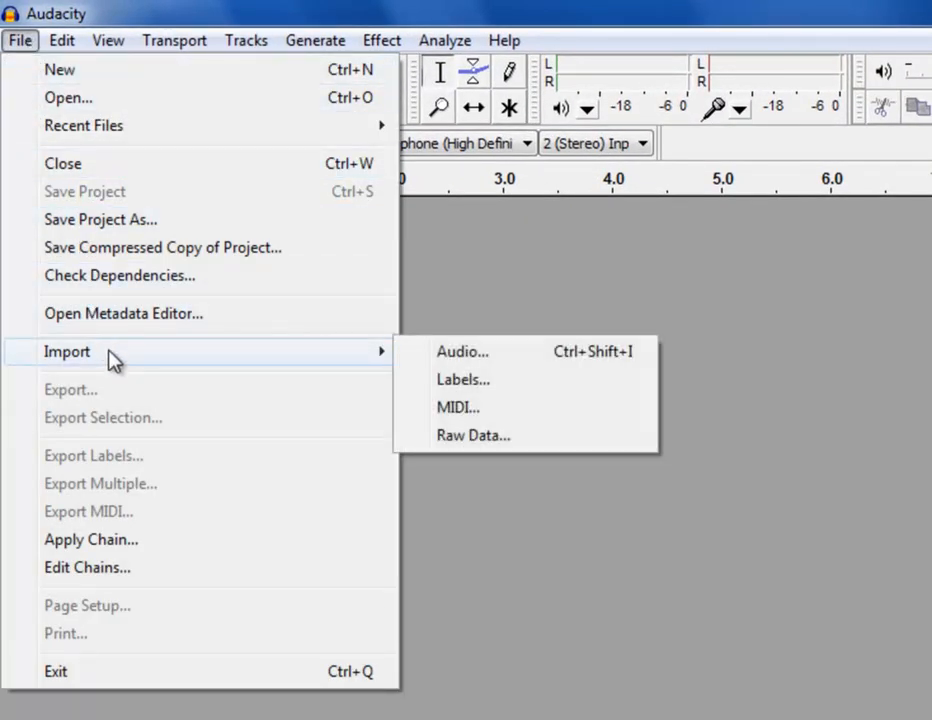
click(480, 356)
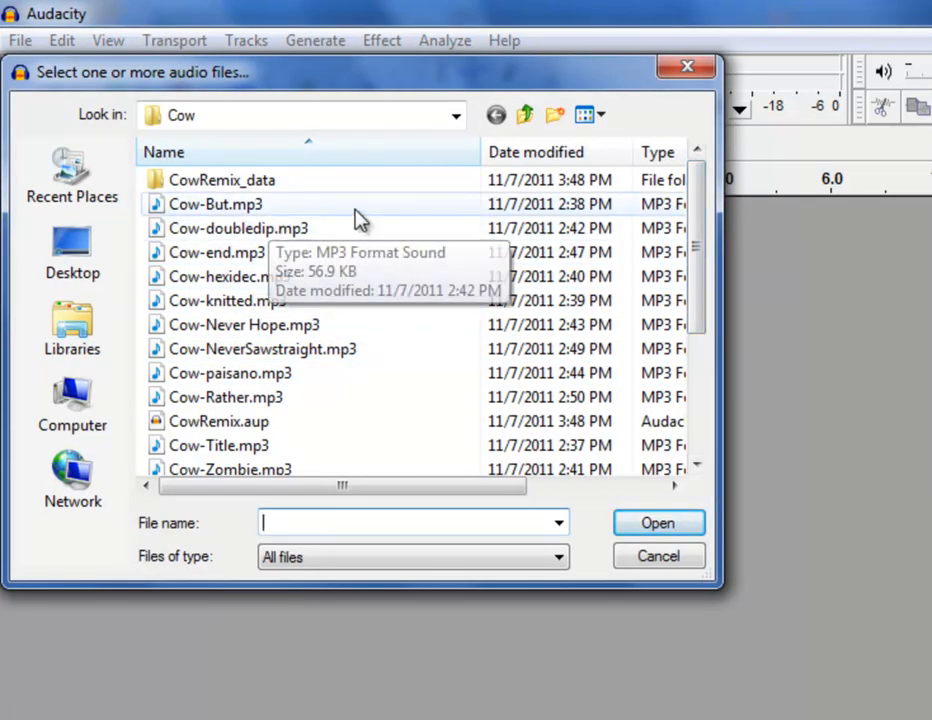
click(207, 203)
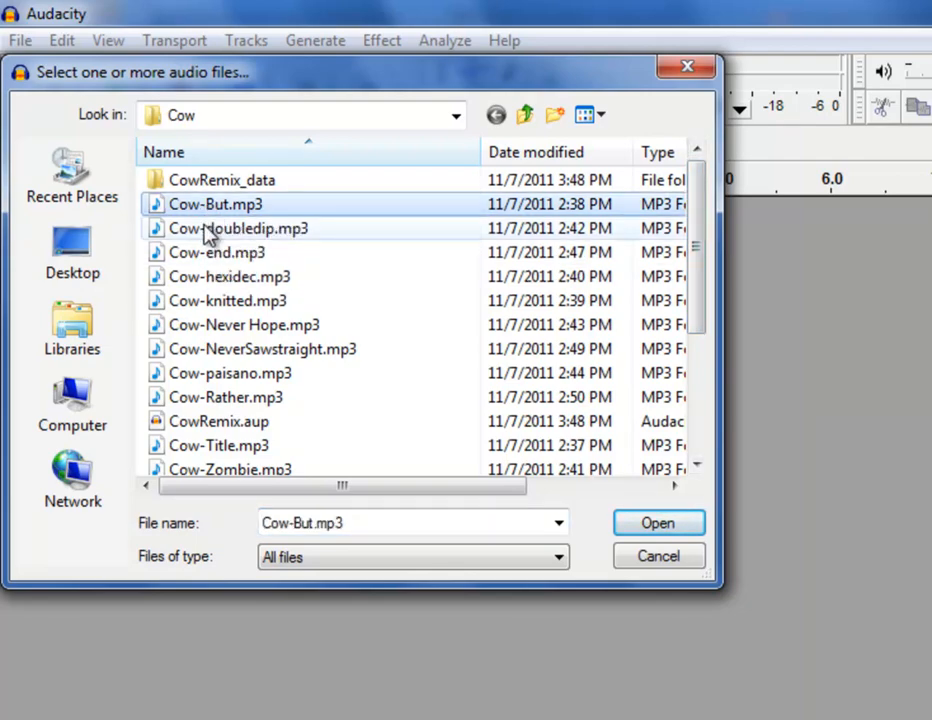
ctrl+click(208, 285)
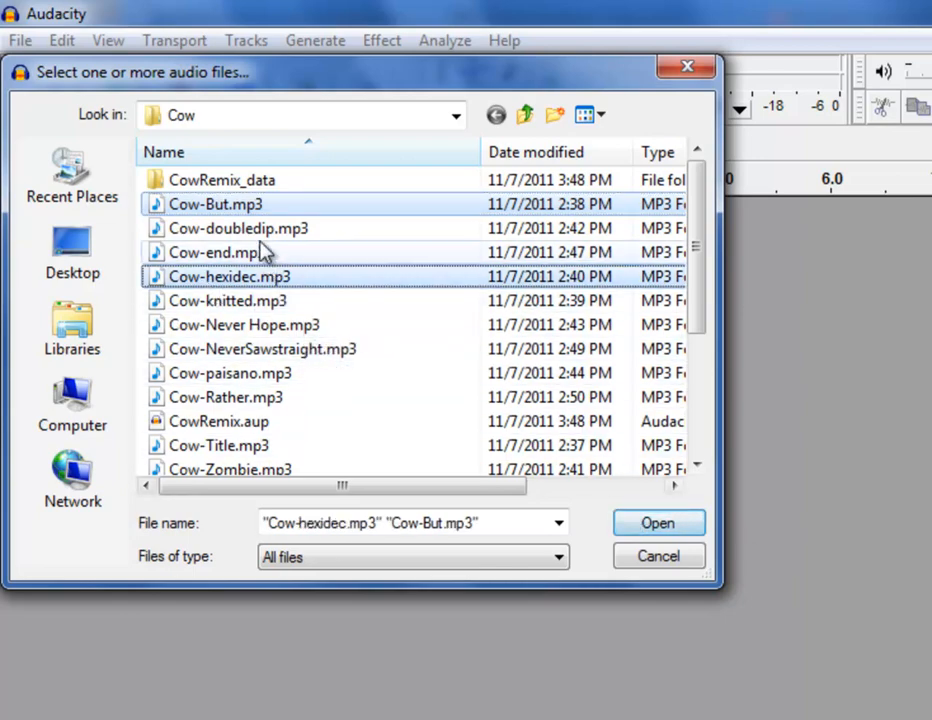
click(249, 210)
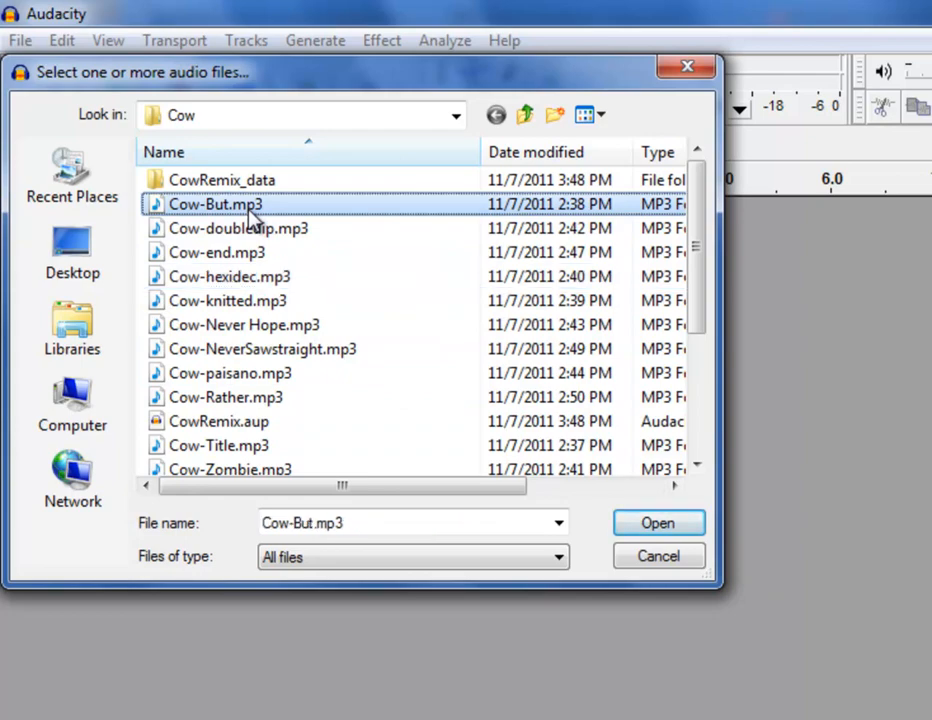
shift+click(244, 376)
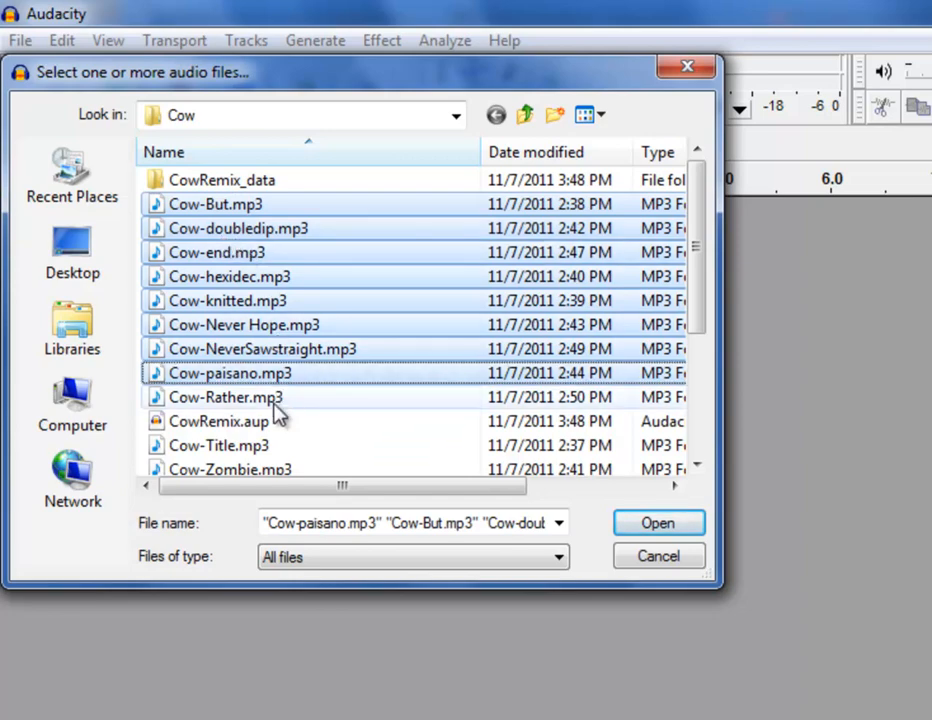
- Import Cow-Title.mp3 and Cow-NeverSawstraight.mp3 together from the Cow folder as separate tracks
click(194, 454)
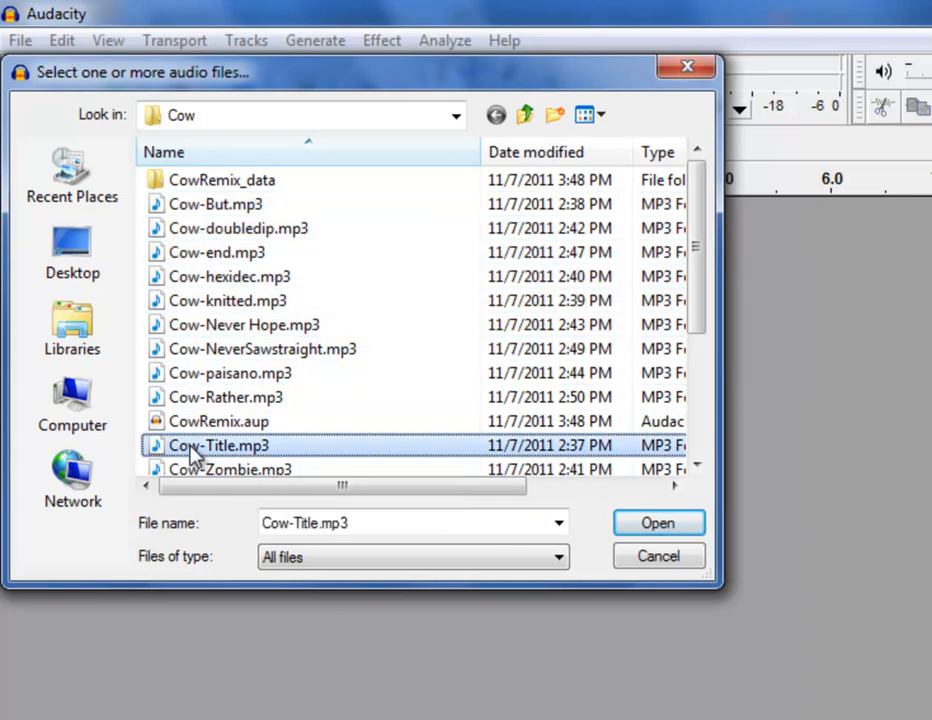
ctrl+click(232, 358)
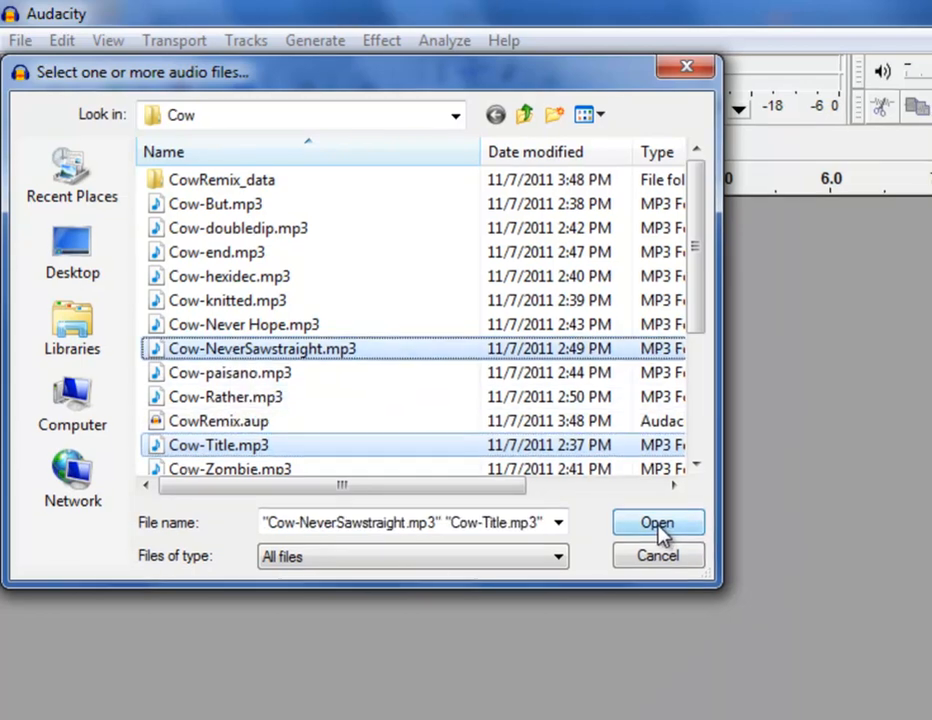
click(660, 530)
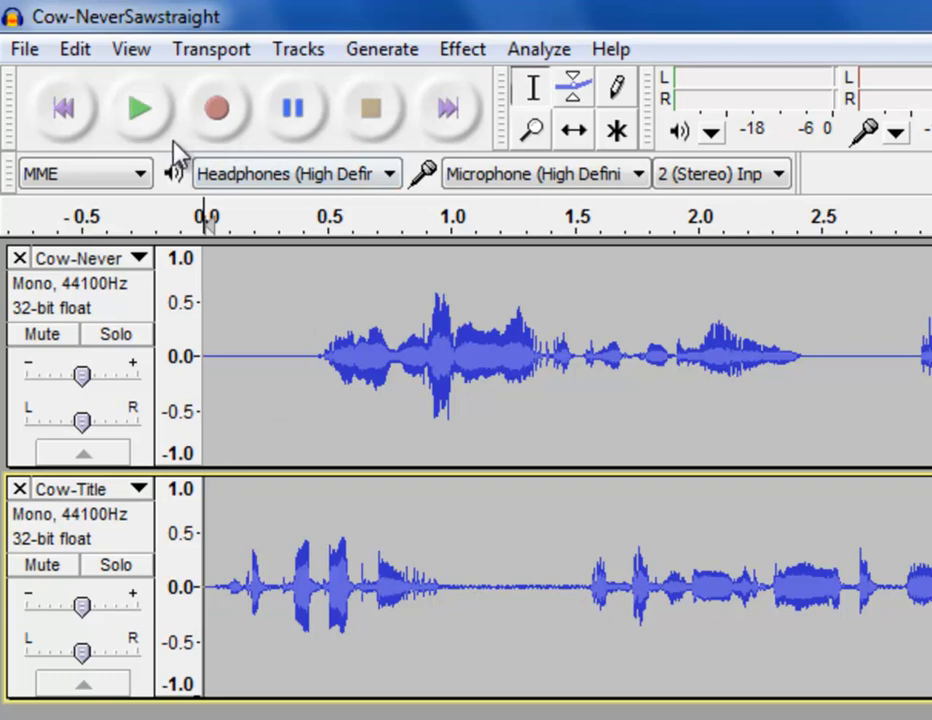
- Play a few seconds of the two tracks together and move the Cow-Title track above the Cow-NeverSawstraight track
click(141, 113)
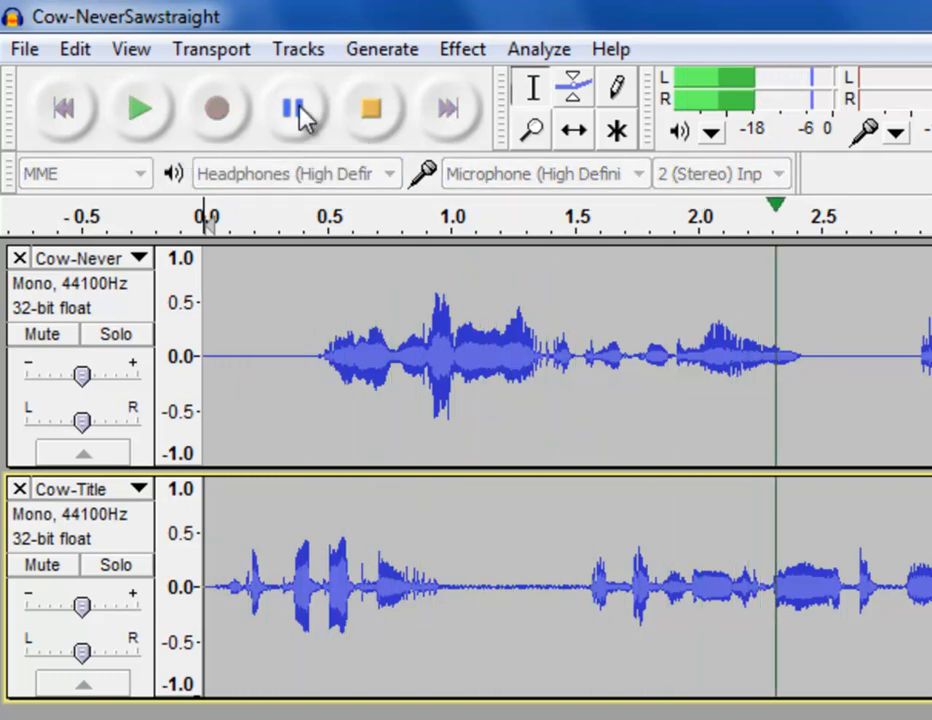
click(372, 112)
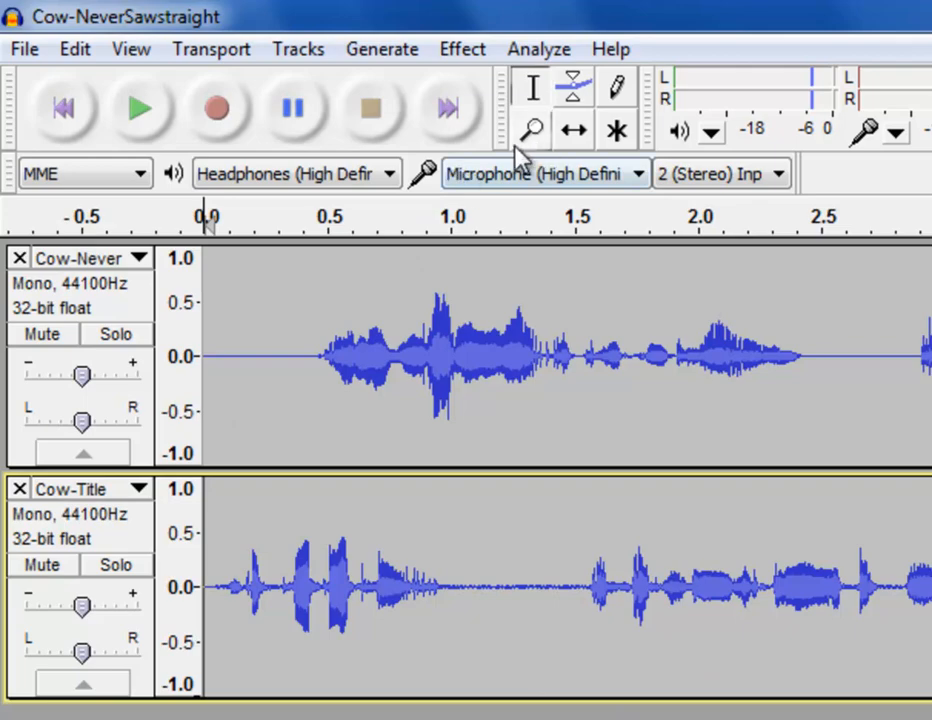
click(134, 546)
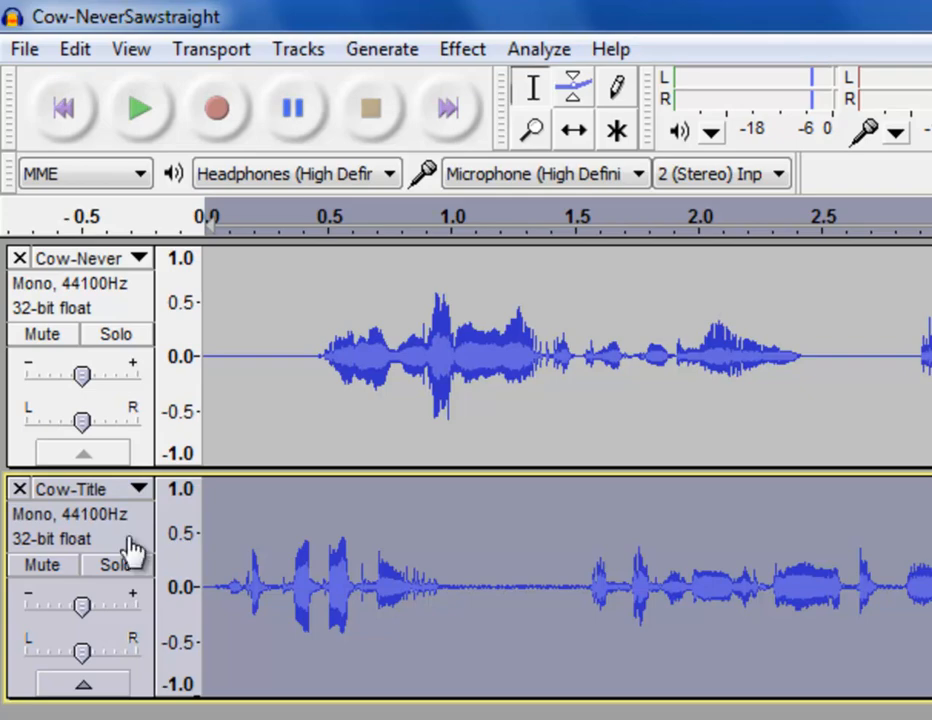
drag(128, 398, 145, 269)
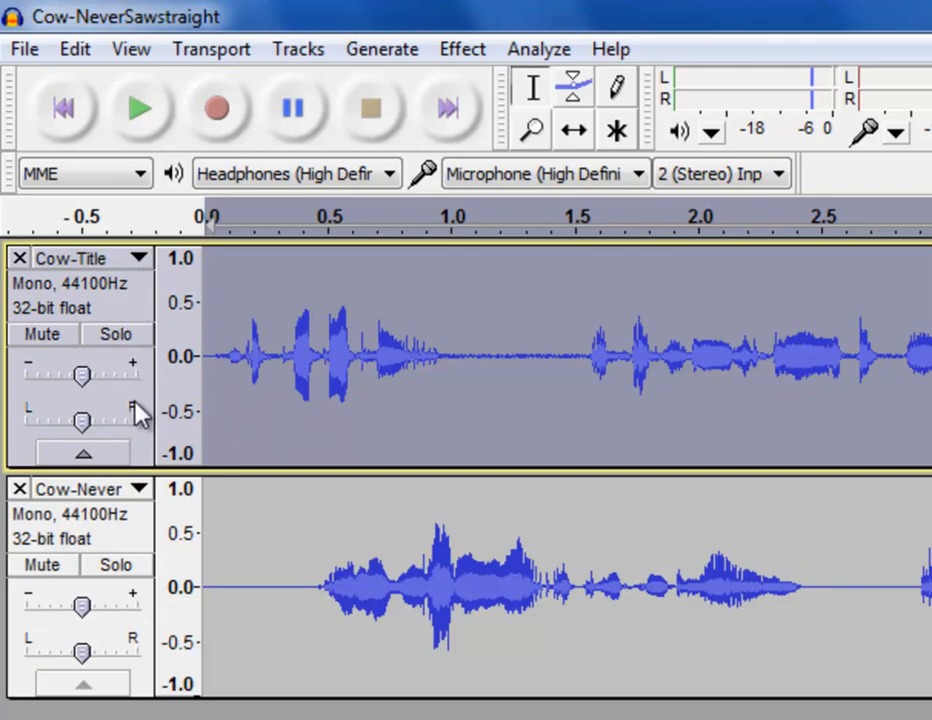
- Time-shift the Cow-NeverSawstraight clip to start at about 6.2 s and play the project from the beginning
click(143, 546)
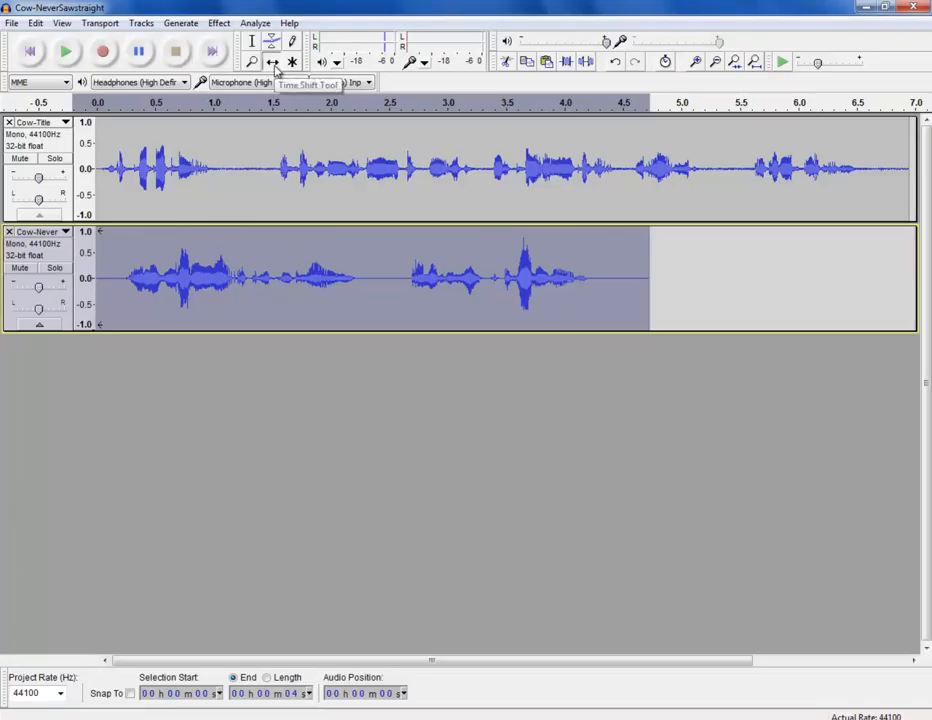
click(274, 64)
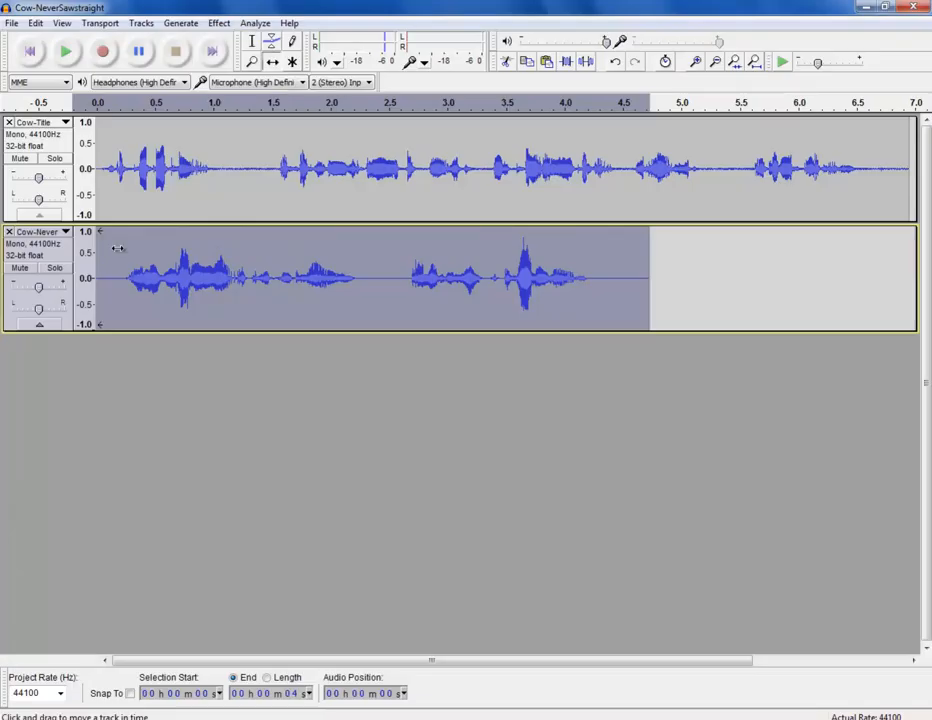
drag(117, 248, 874, 256)
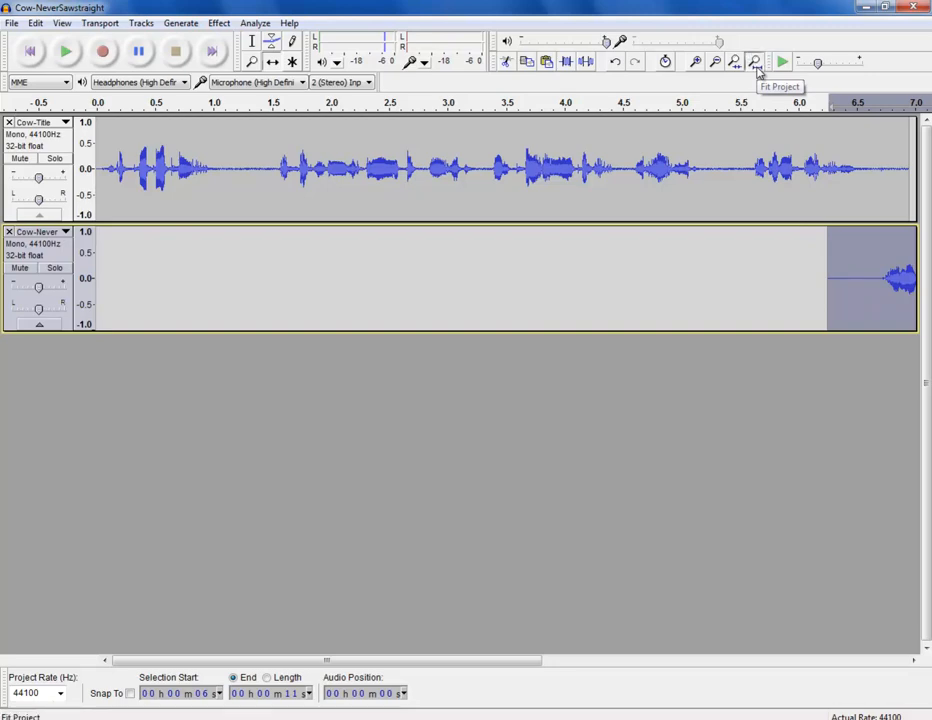
click(756, 66)
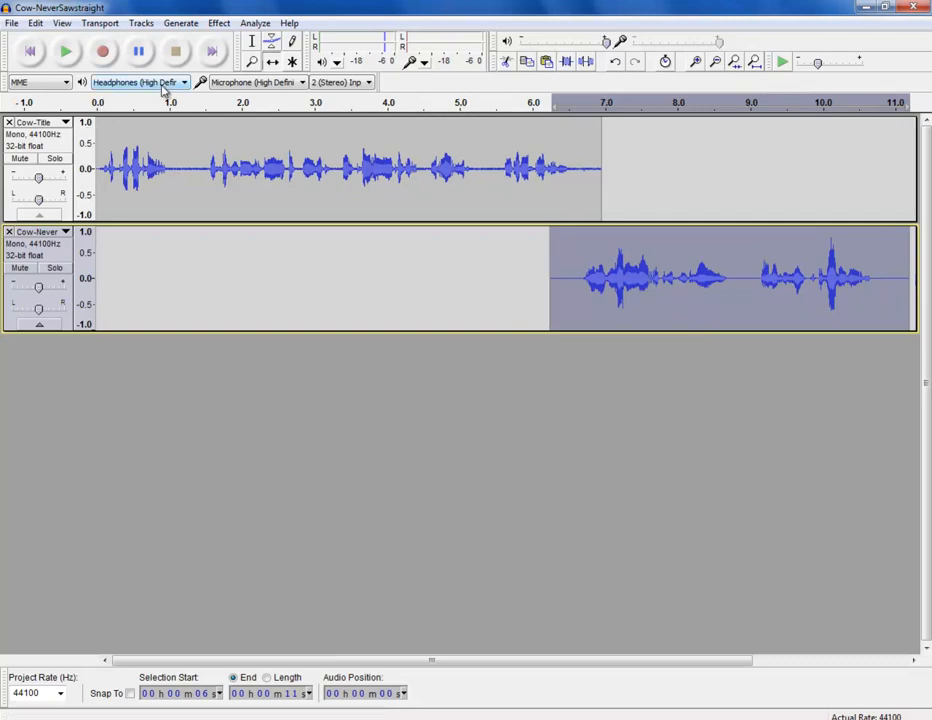
click(100, 121)
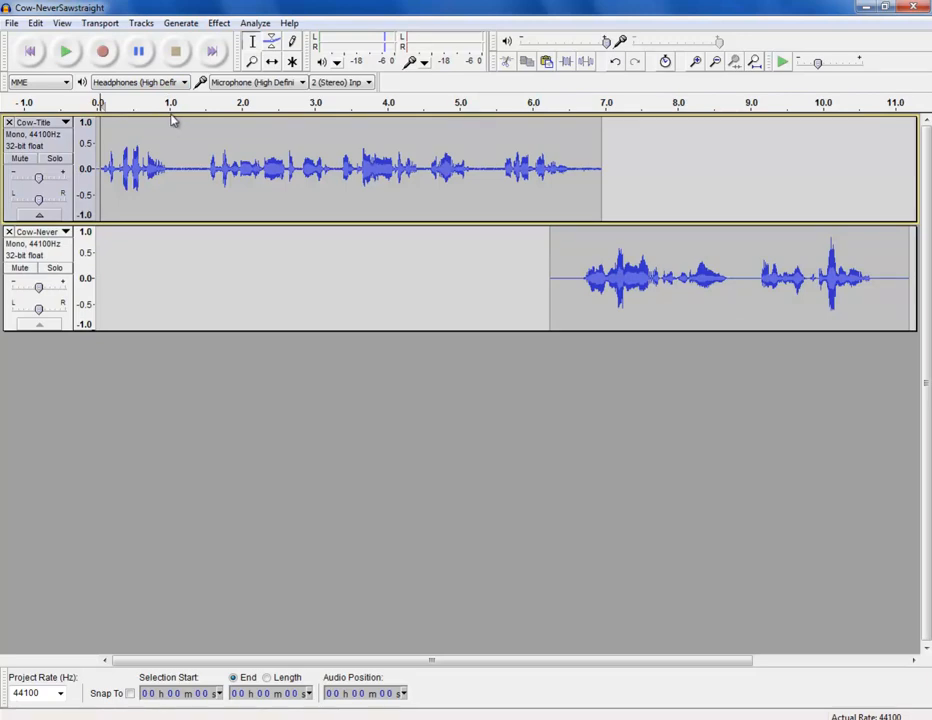
click(66, 54)
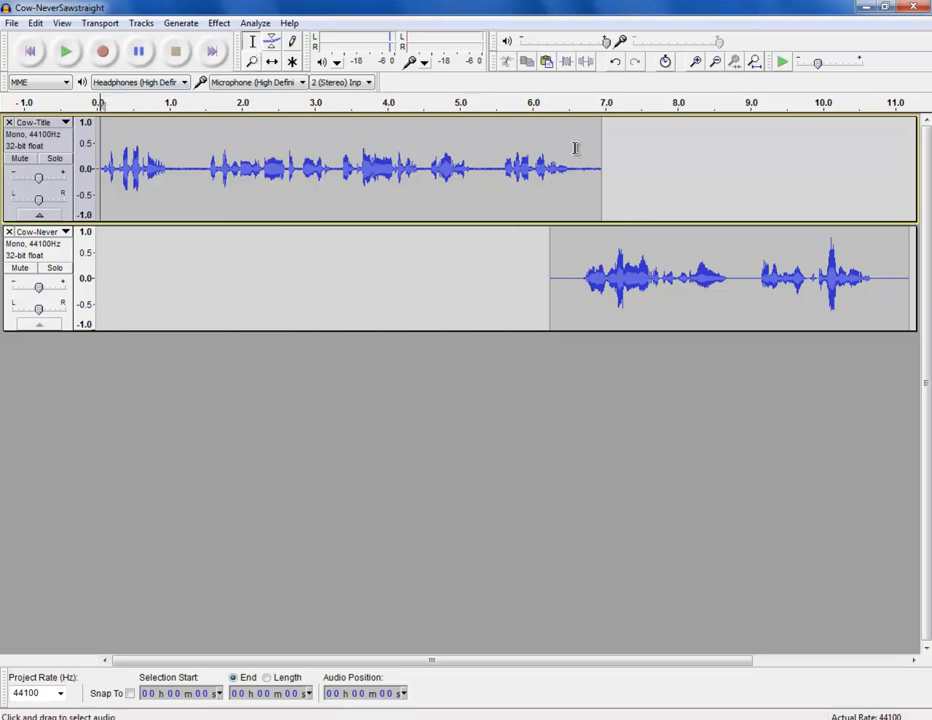
- Delete the silence at the end of Cow-Title, from about 6.6 s, and the silence at the start of the Cow-NeverSawstraight clip
drag(575, 148, 600, 148)
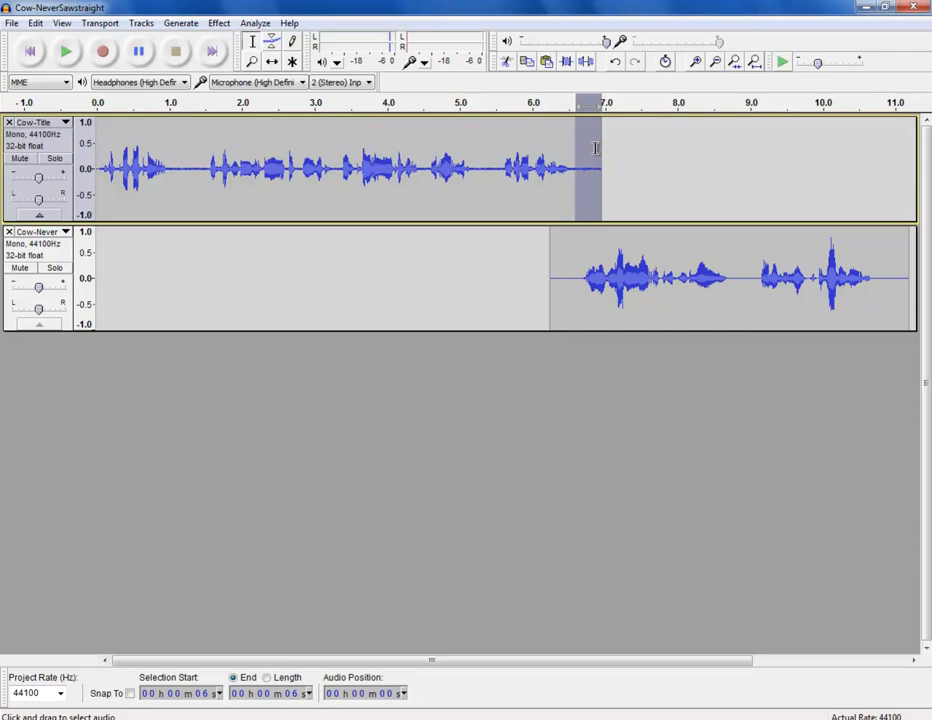
key(Delete)
drag(581, 250, 550, 251)
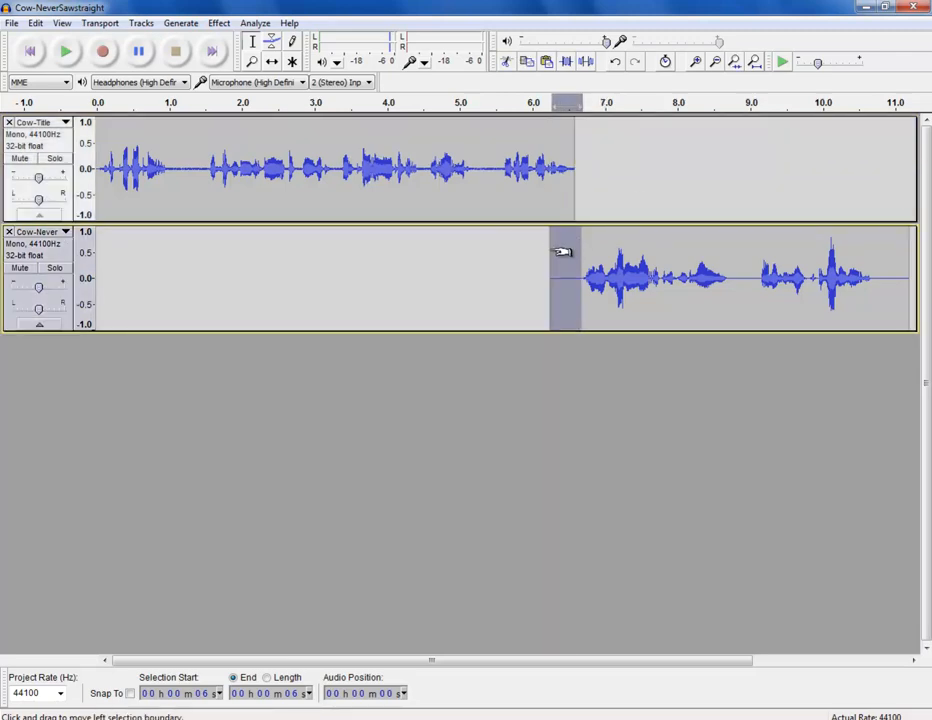
key(Delete)
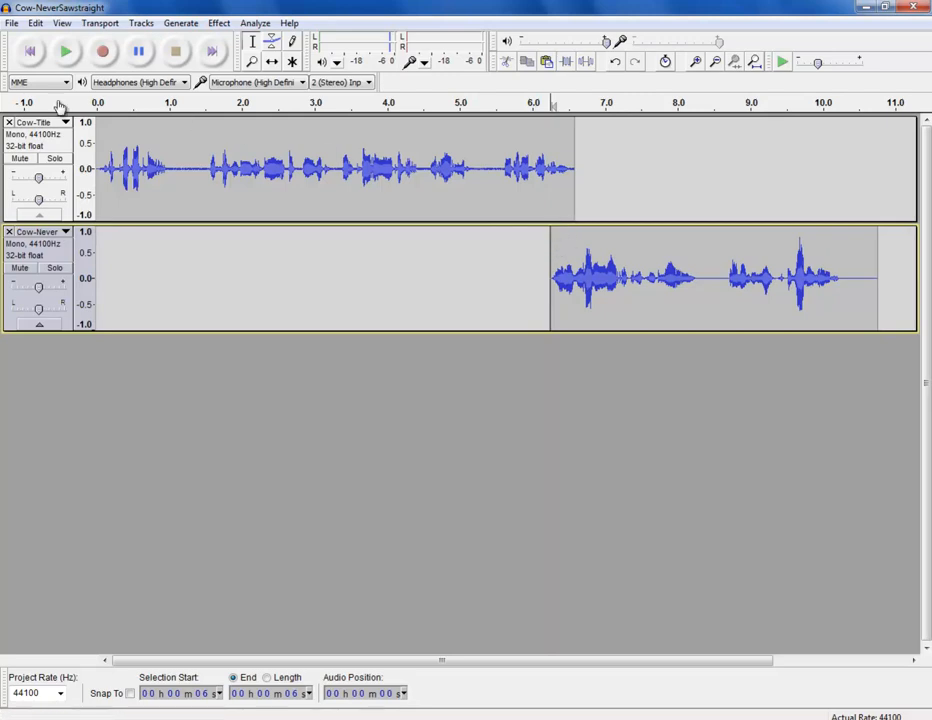
- Time-shift the Cow-NeverSawstraight clip to start where Cow-Title ends, at about 6.6 s, and play from that junction
click(271, 61)
drag(572, 241, 601, 243)
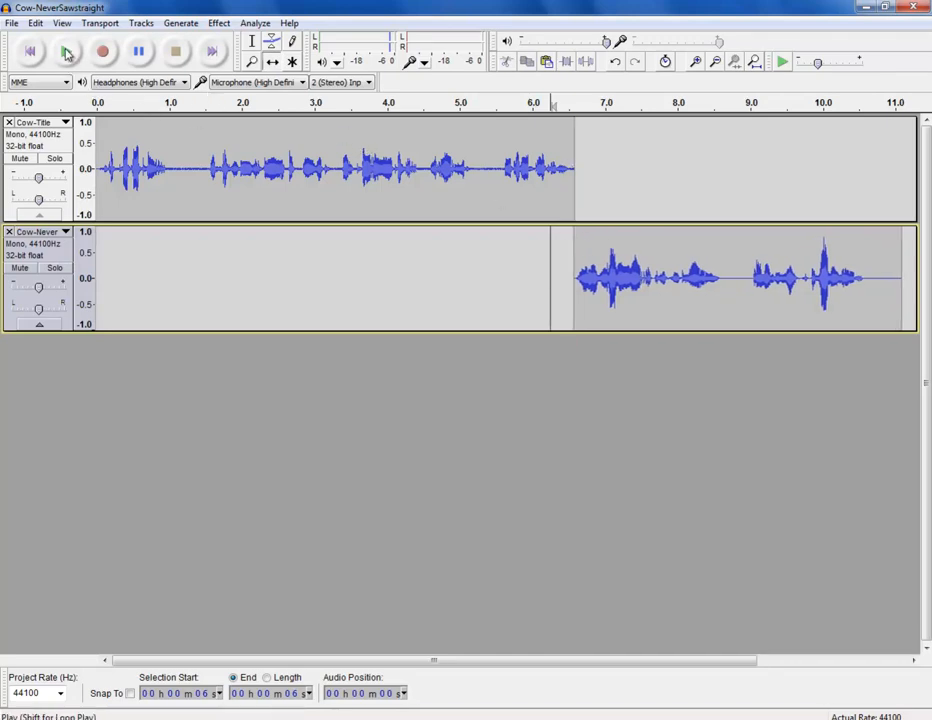
click(576, 245)
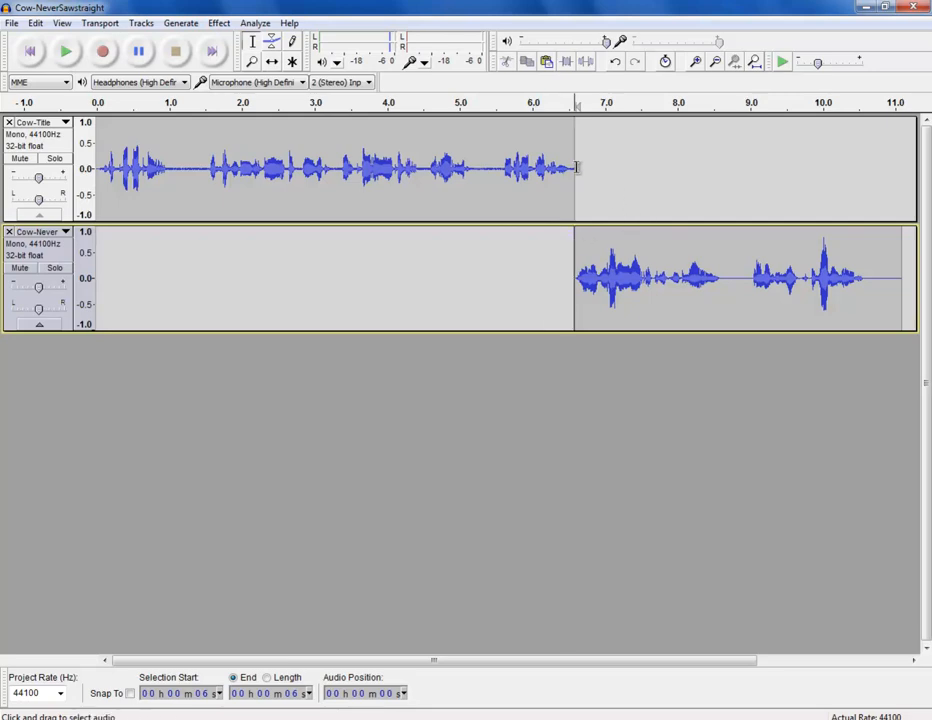
click(66, 53)
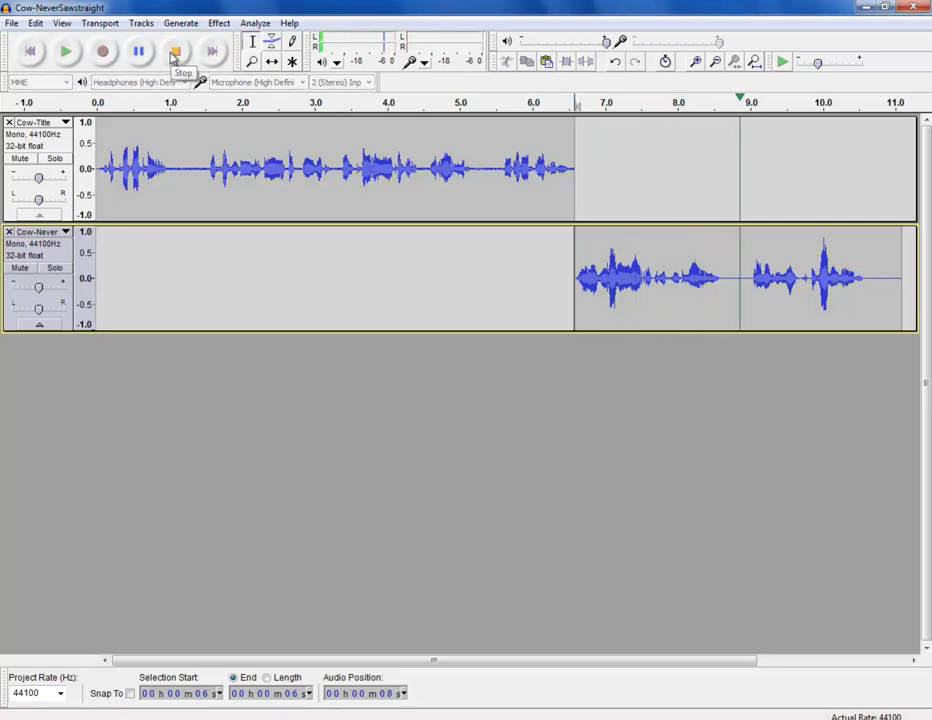
click(176, 56)
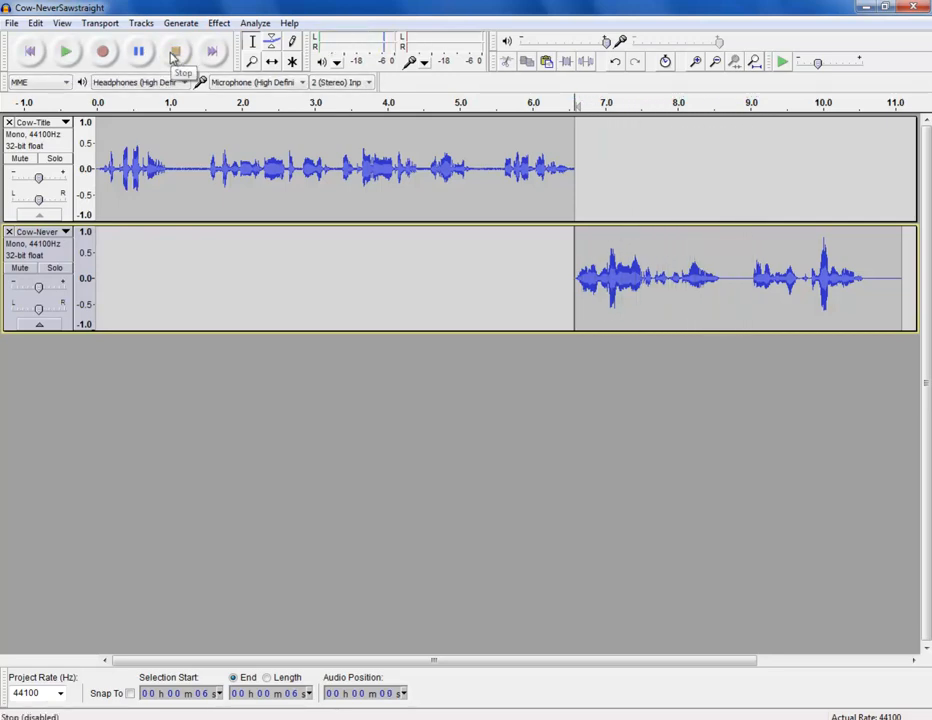
- Delete the second phrase of the Cow-NeverSawstraight clip, from the gap at about 8.8 s to its end
click(733, 255)
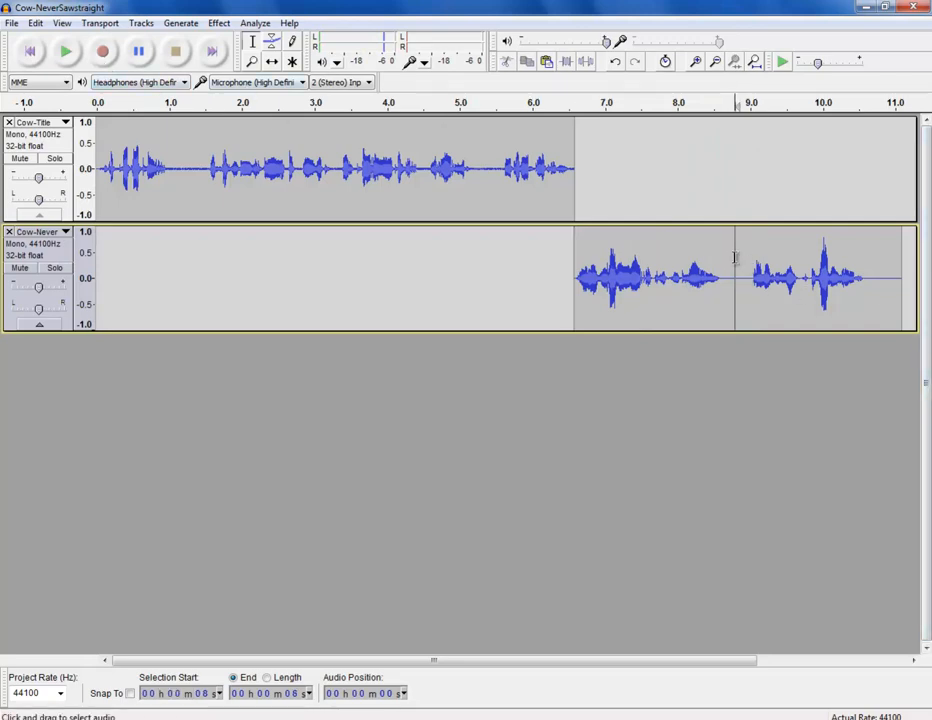
mouse_move(733, 258)
mouse_down()
mouse_move(905, 270)
mouse_move(749, 254)
mouse_up()
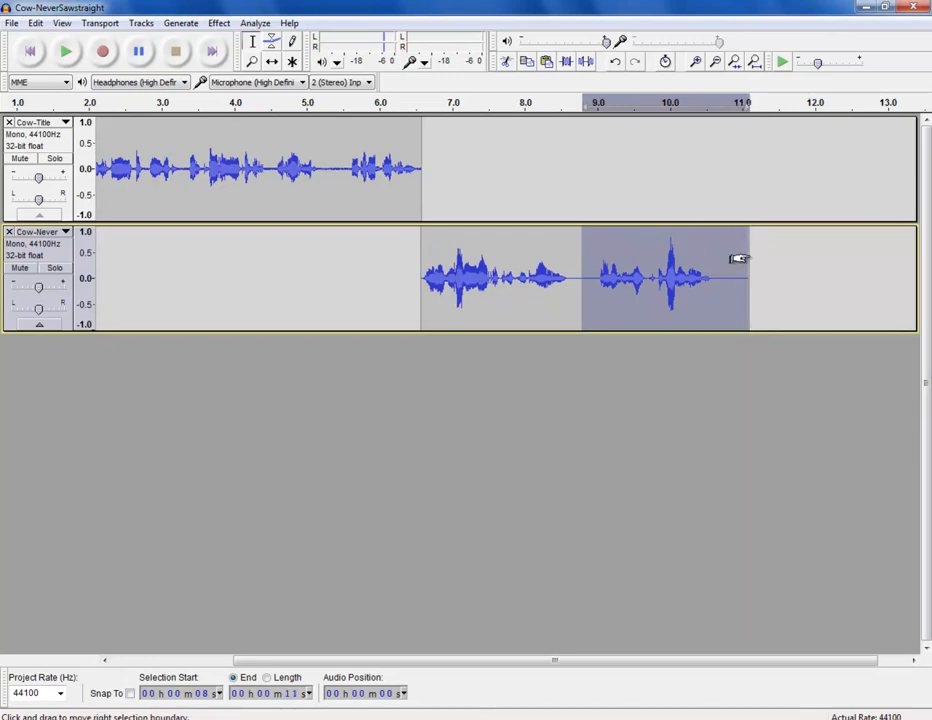
key(Delete)
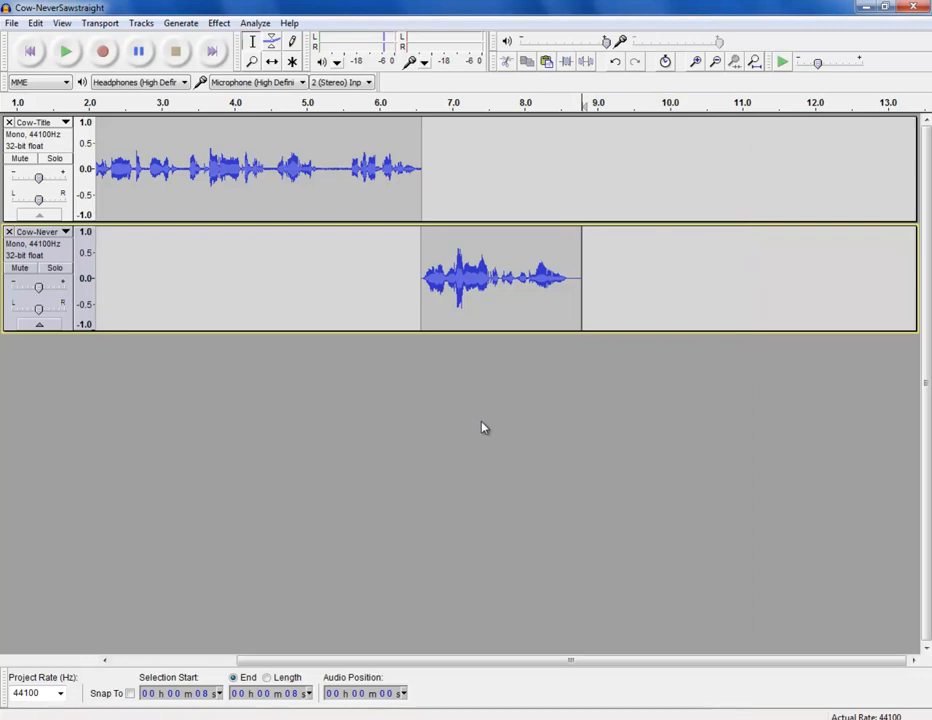
drag(535, 664, 500, 664)
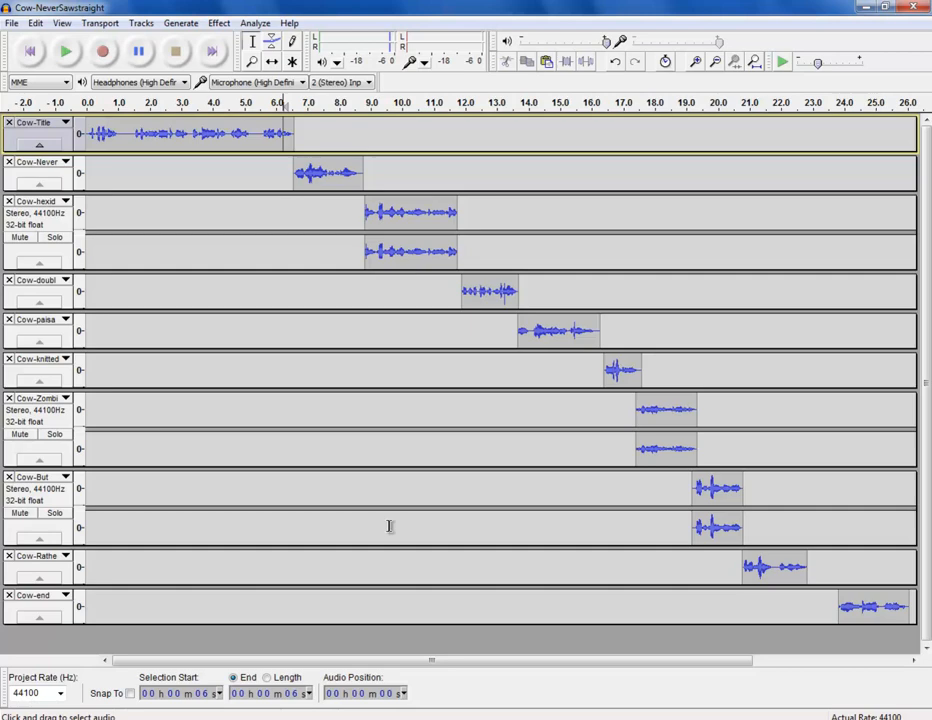
- Save the project as Cow-Remix2.aup in the Cow folder
click(14, 24)
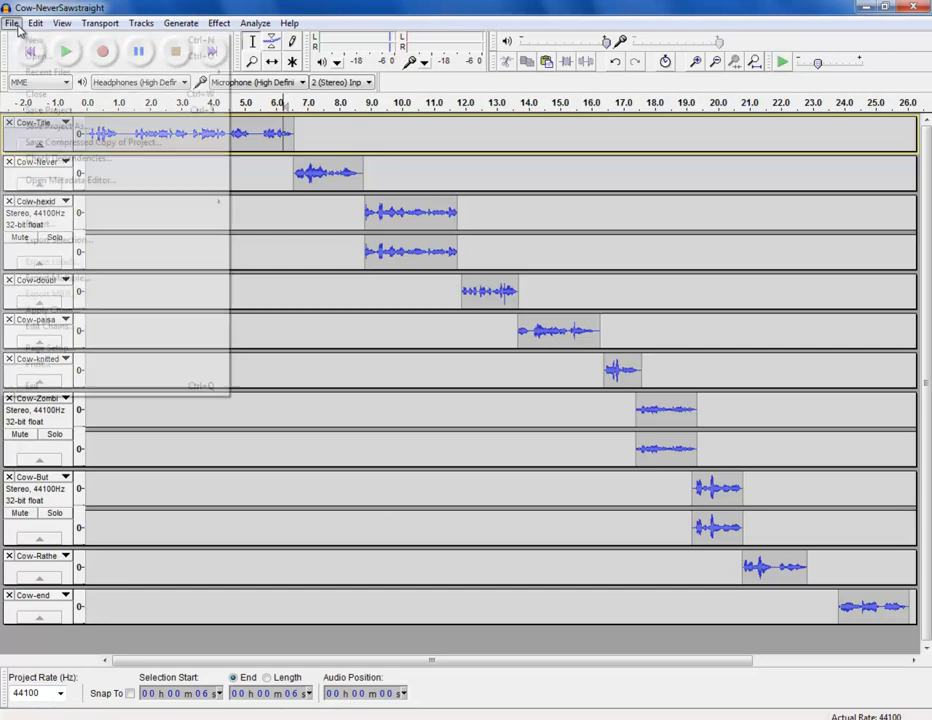
click(42, 112)
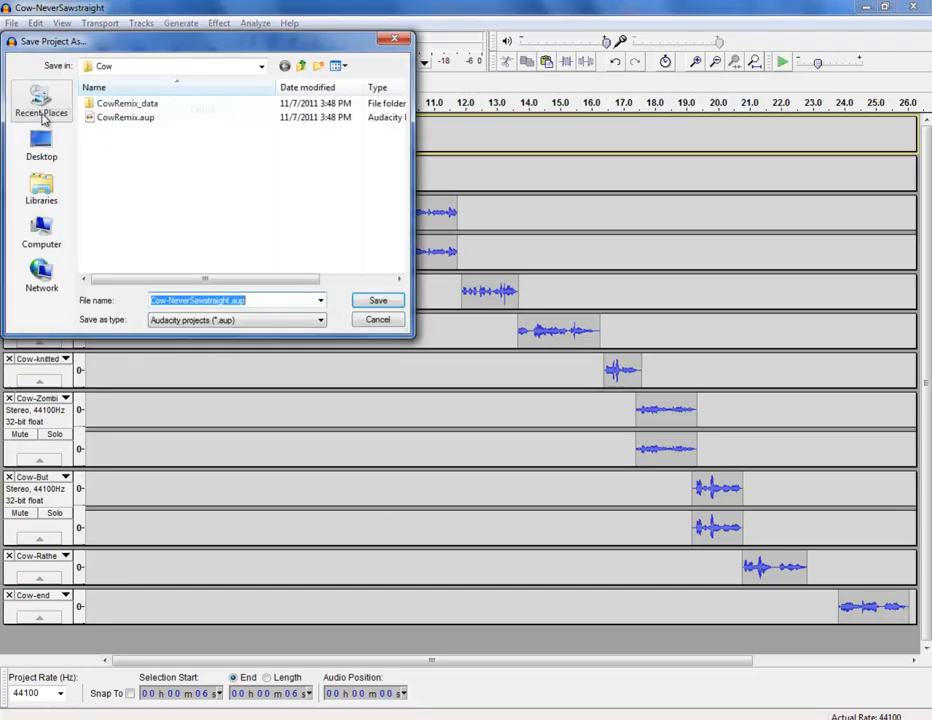
click(230, 300)
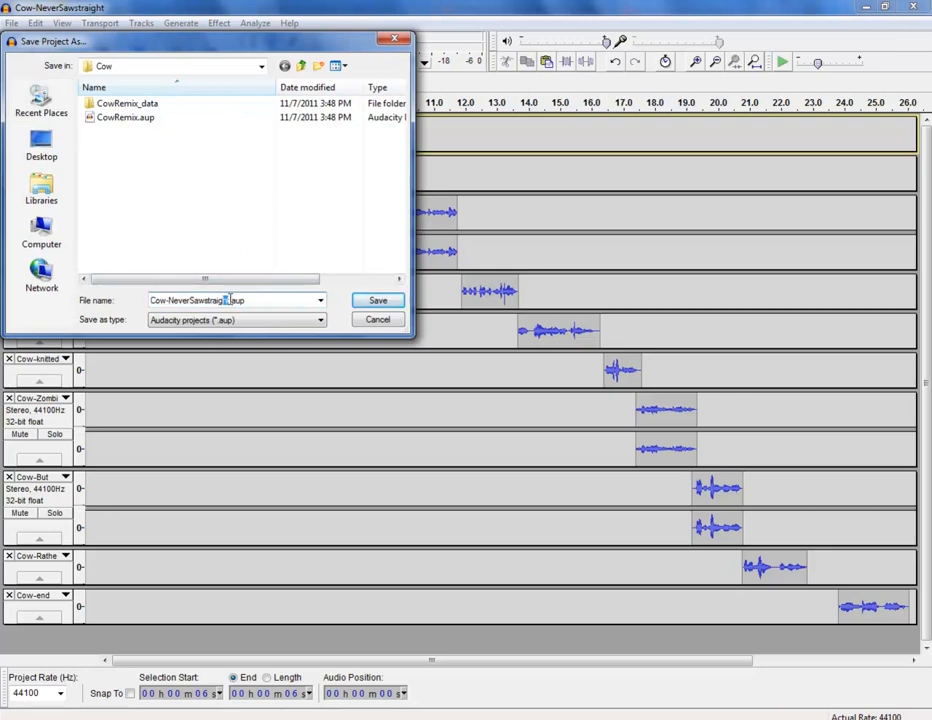
drag(230, 300, 171, 297)
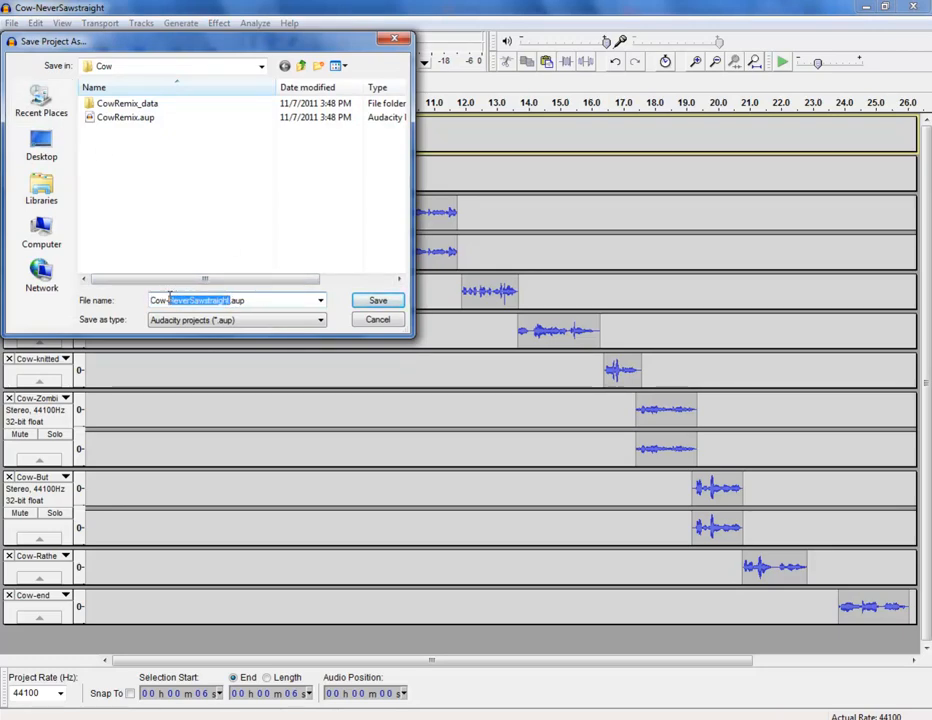
text(Remix2)
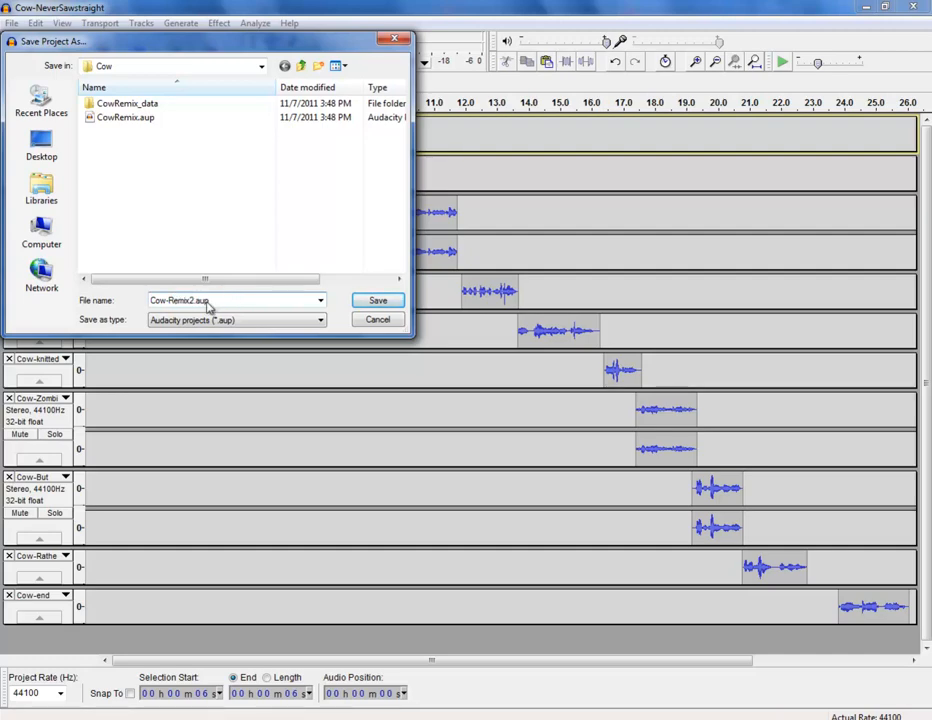
click(378, 302)
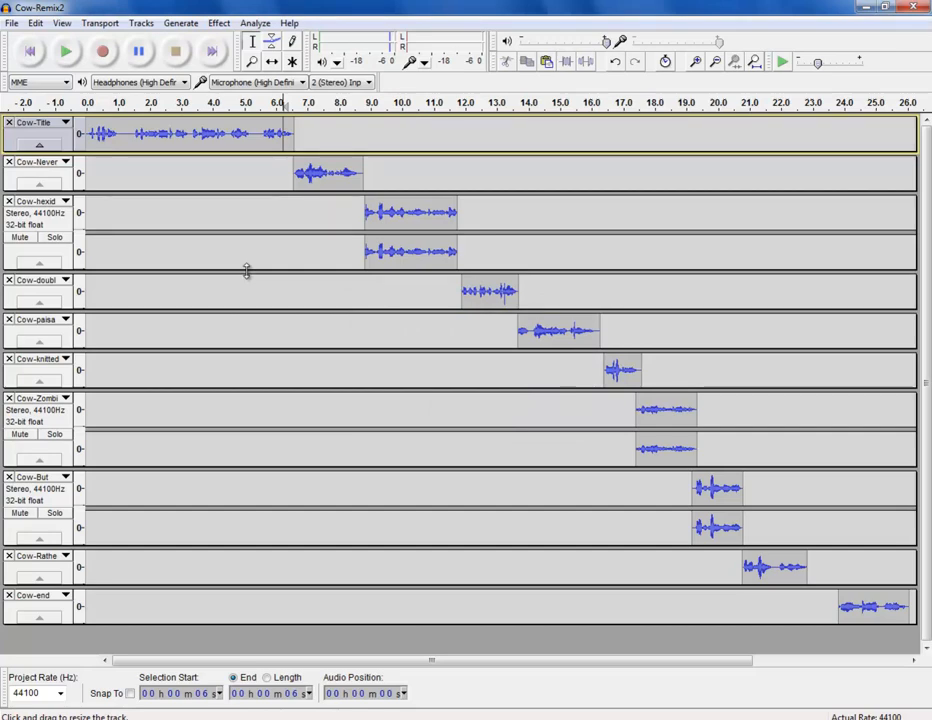
- Import the Shake_That_Little_Foot music MP3 from the Cow folder into the project as a new track
click(12, 23)
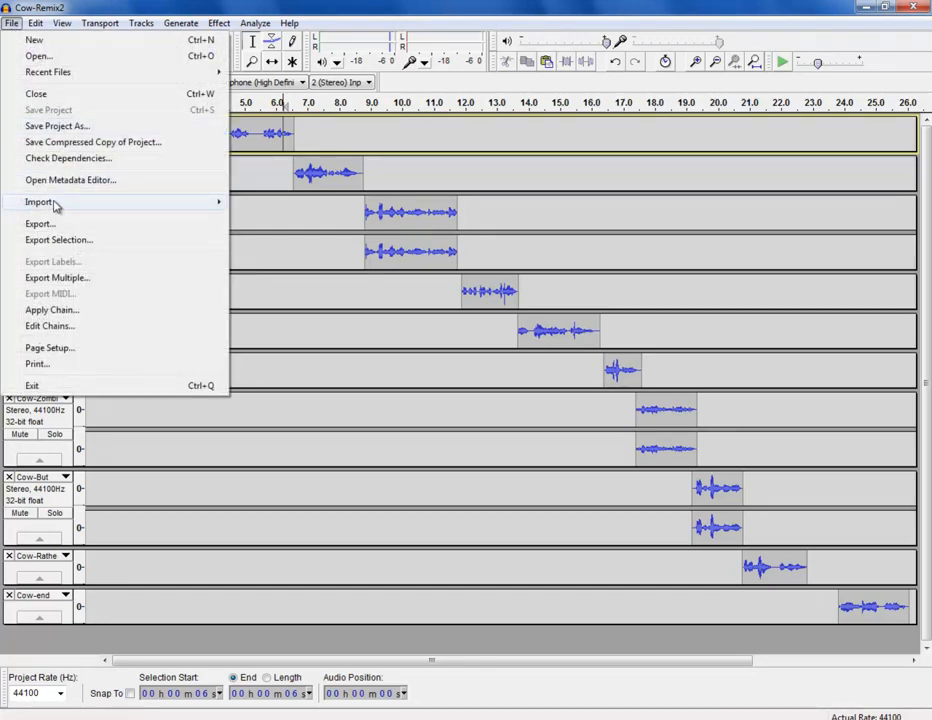
mouse_move(54, 204)
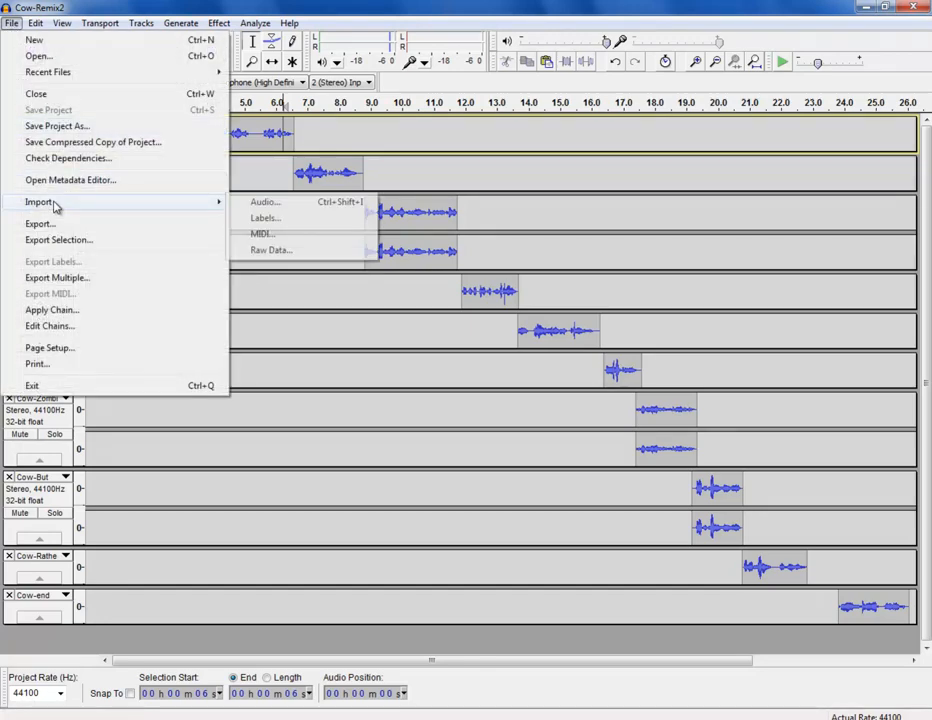
click(263, 204)
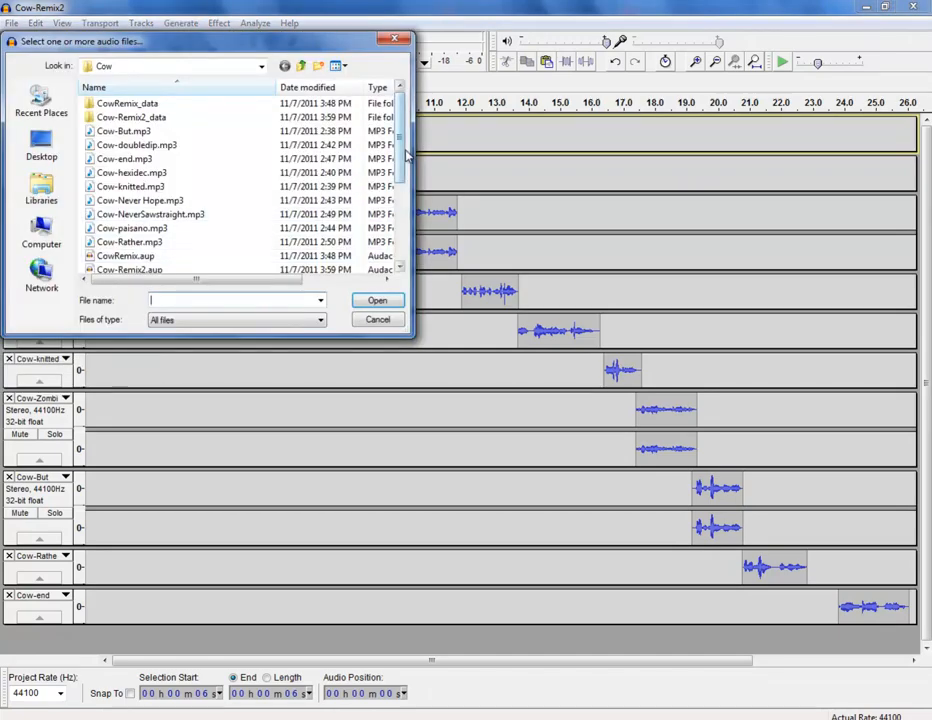
drag(403, 150, 404, 232)
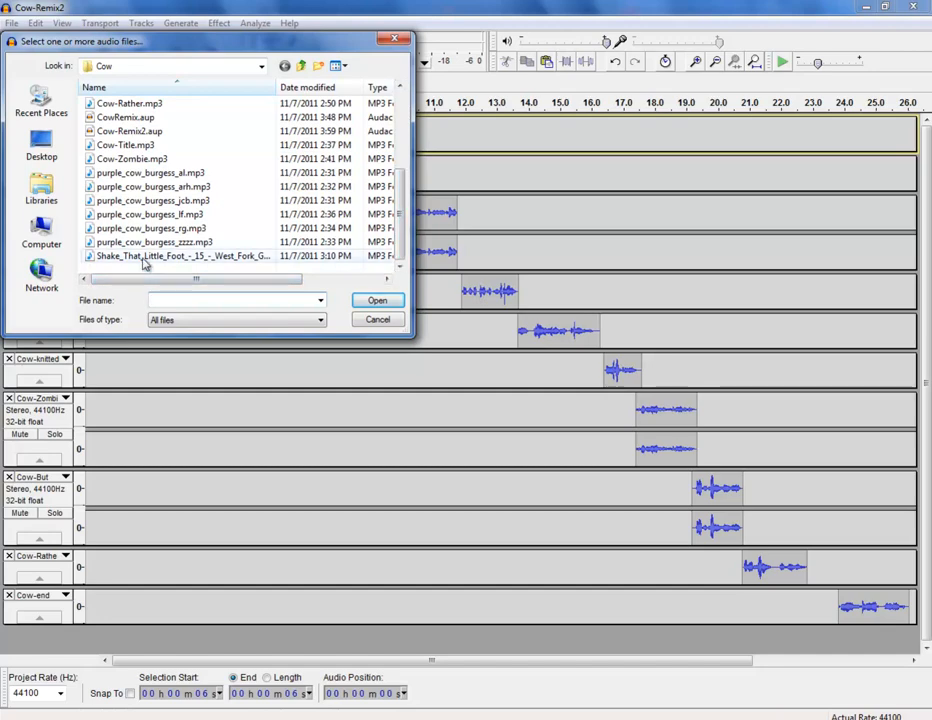
click(222, 260)
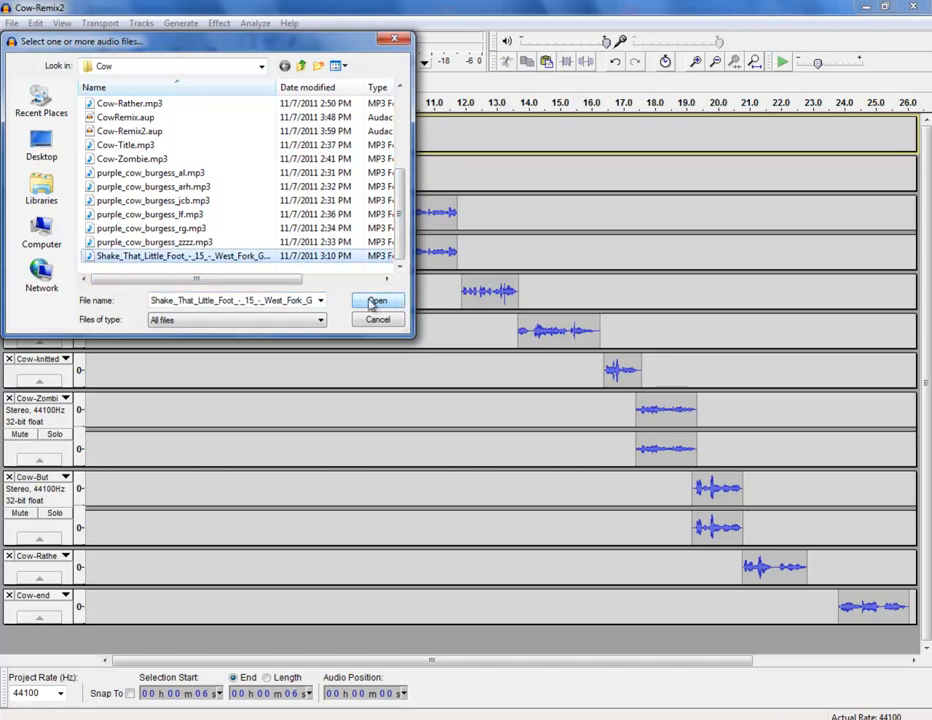
click(373, 302)
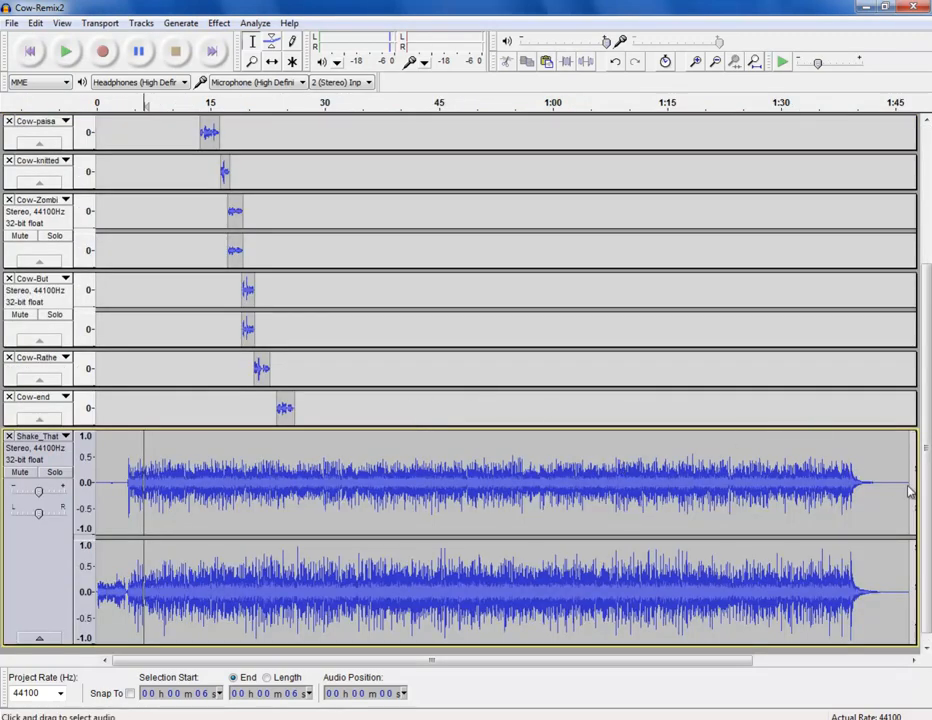
- Fit all tracks vertically in the window, including the imported music track
drag(927, 300, 926, 135)
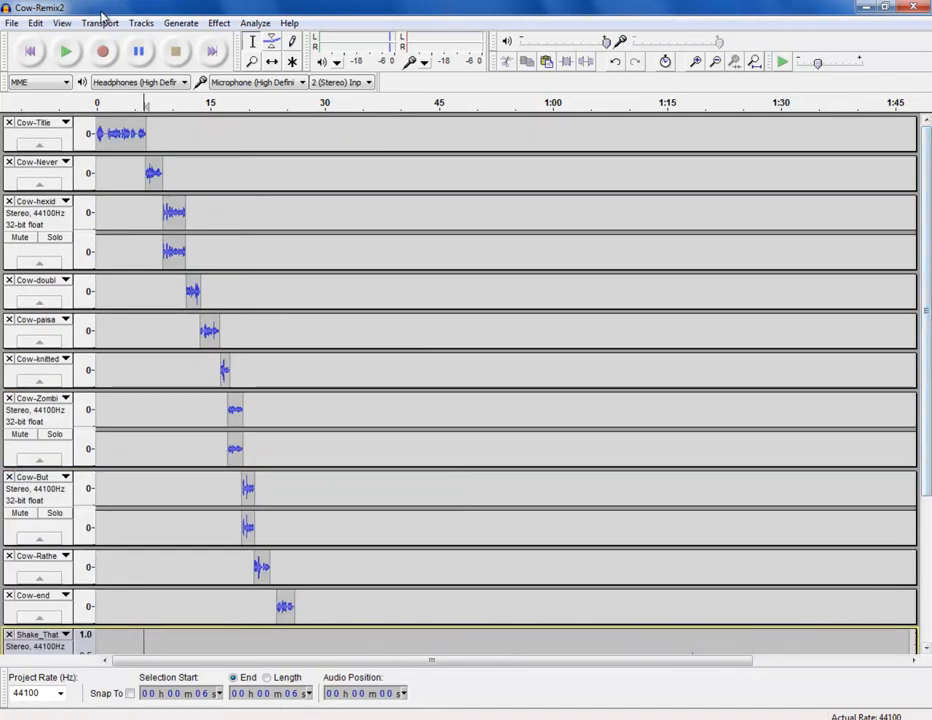
click(58, 24)
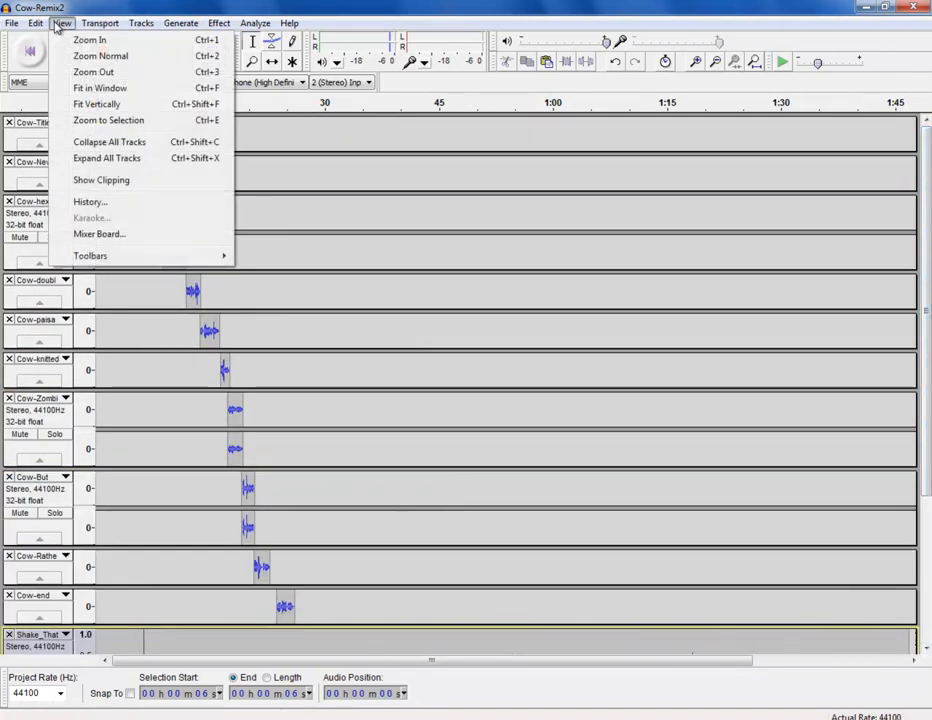
click(81, 104)
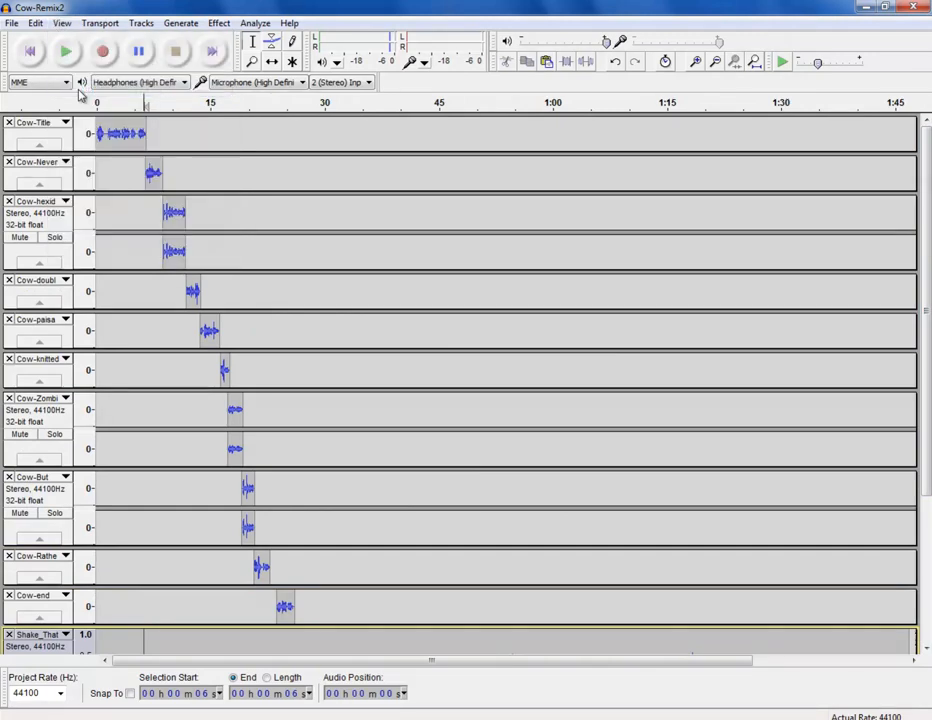
click(62, 23)
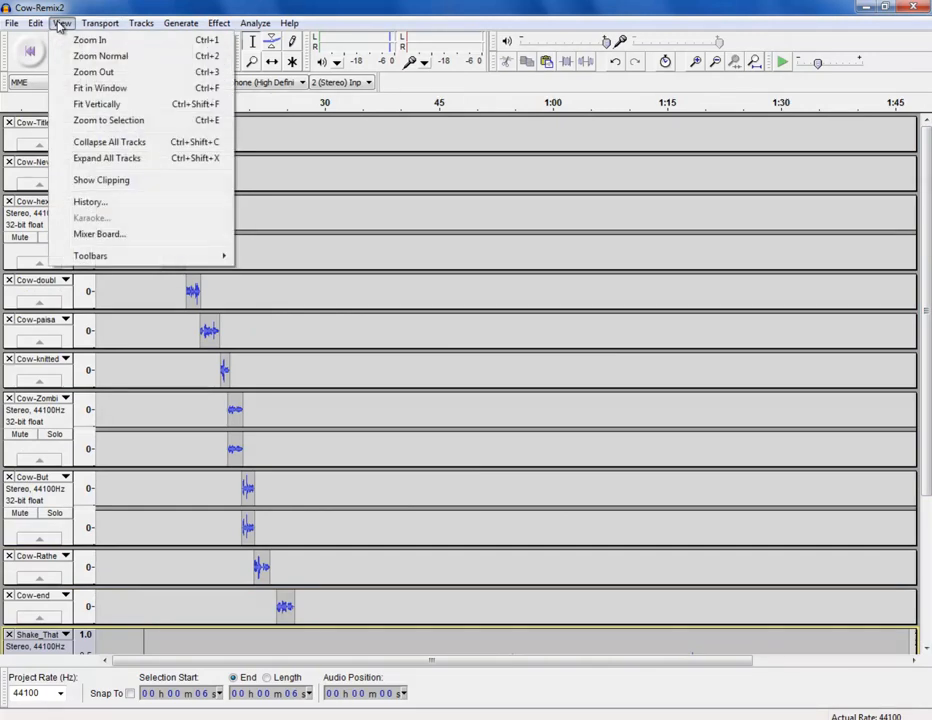
click(96, 106)
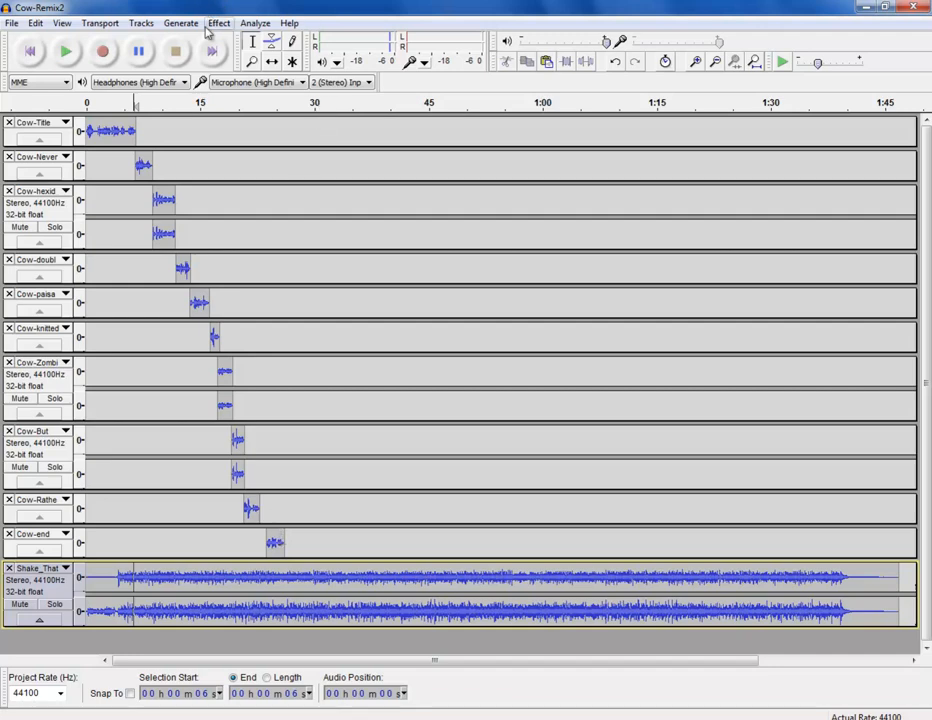
- Play the voice clips together with the music from the beginning of the project
click(88, 126)
click(67, 52)
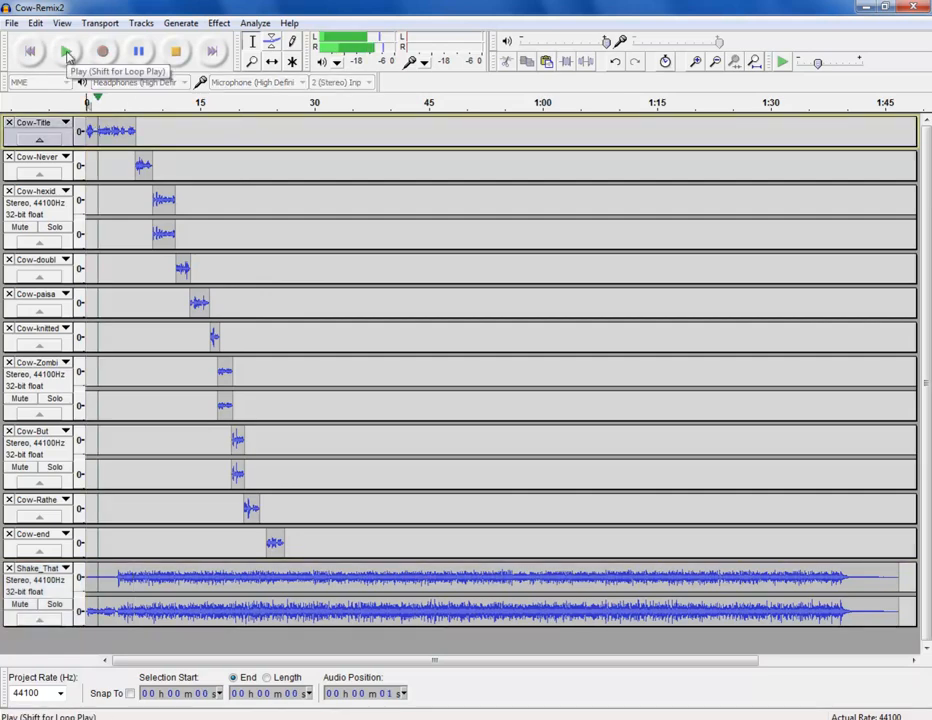
click(178, 55)
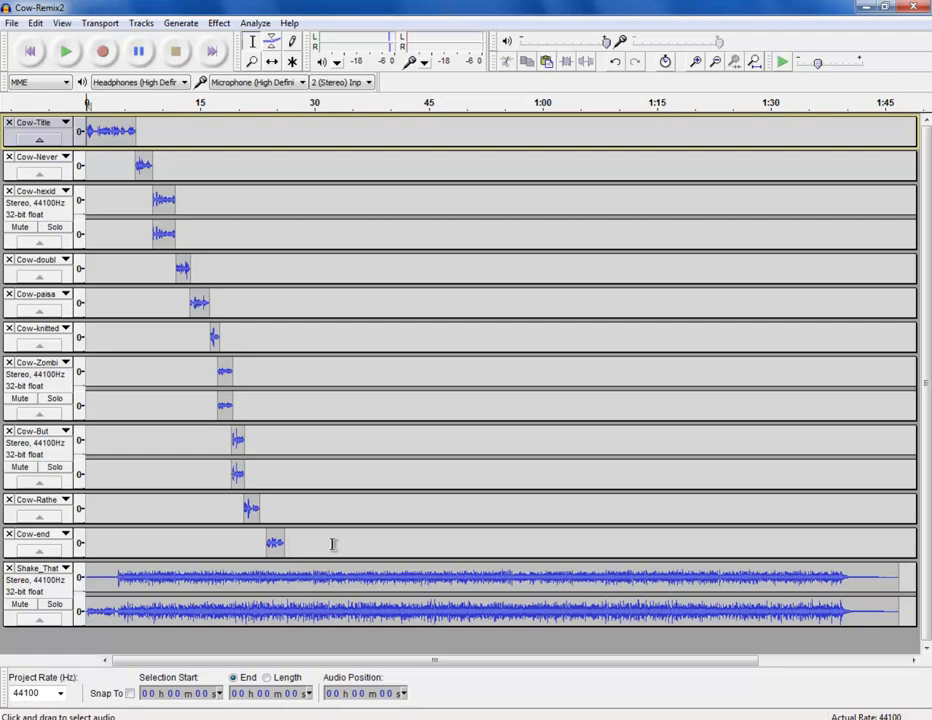
- Select all Cow voice tracks from 0 to about 31 s and time-shift them together so Cow-Title starts at about 0.3 s
drag(328, 540, 267, 510)
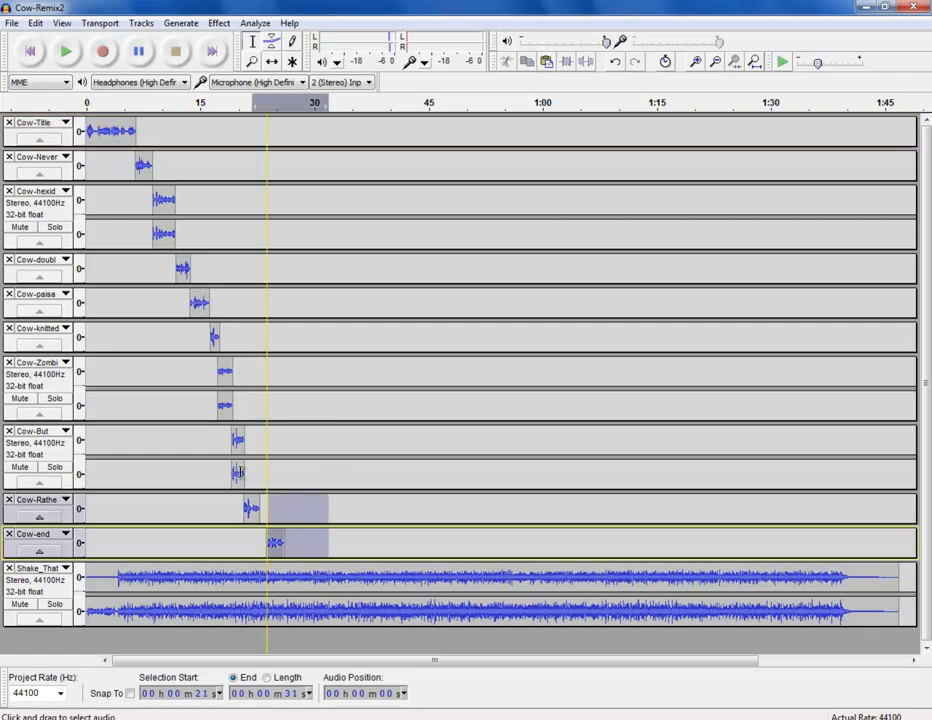
drag(240, 470, 80, 300)
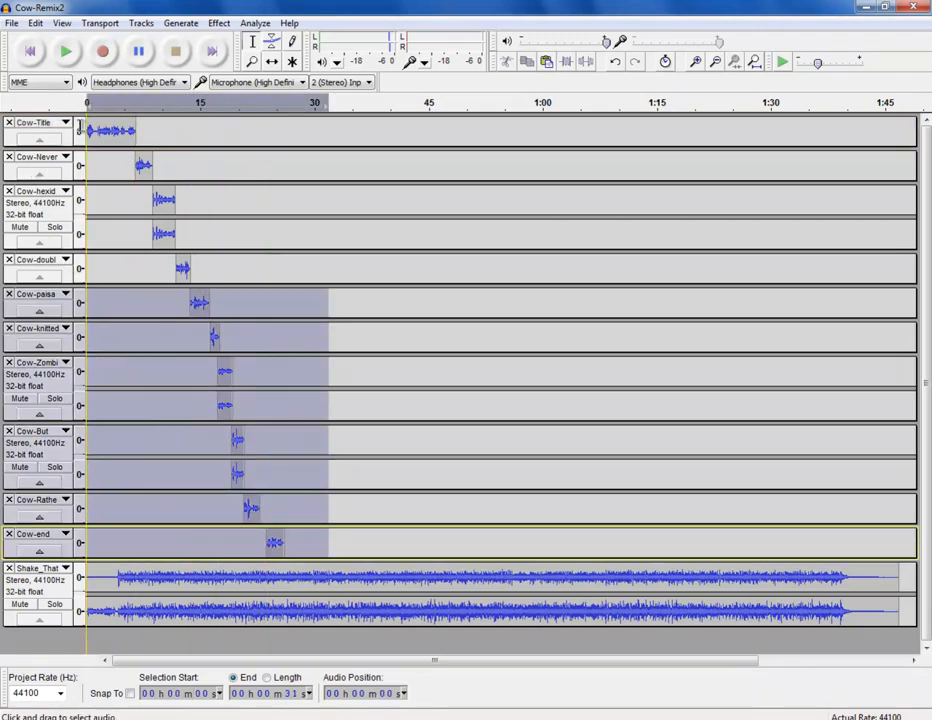
drag(80, 127, 81, 133)
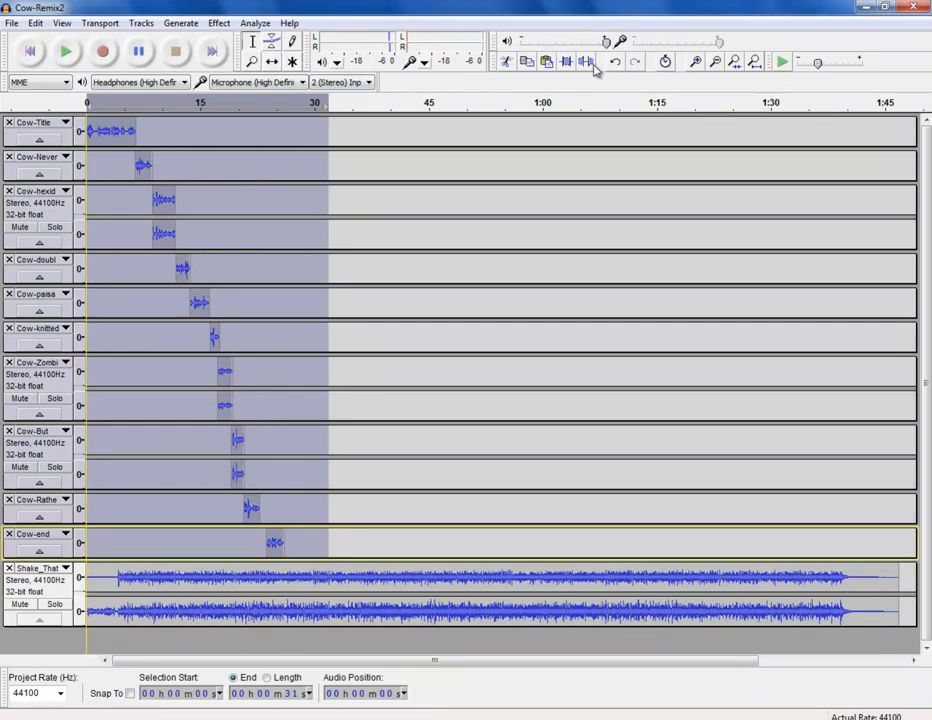
click(272, 63)
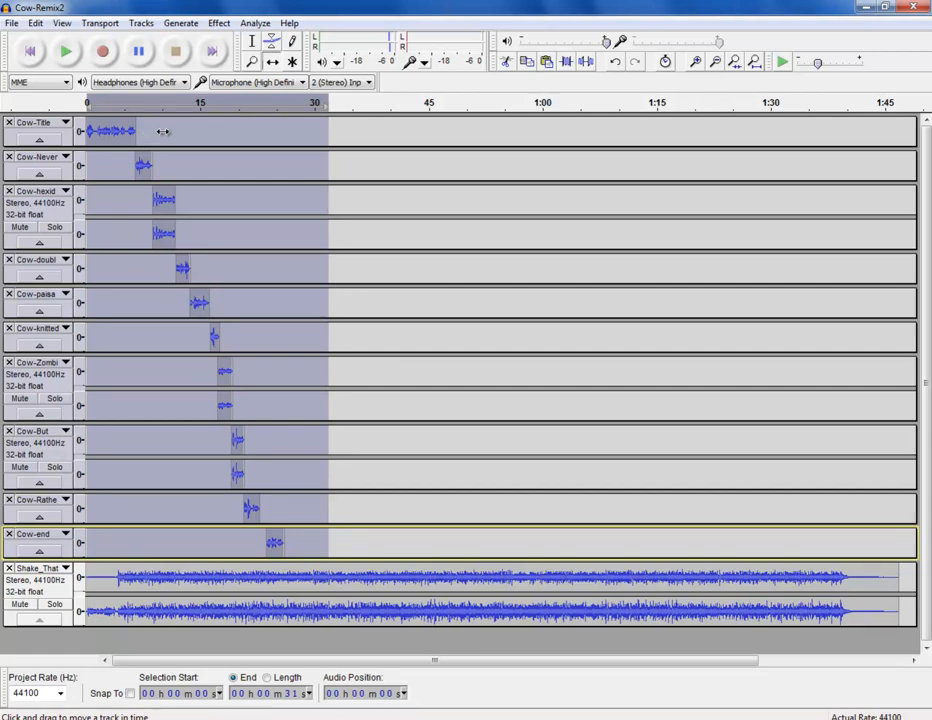
mouse_move(111, 132)
mouse_down()
mouse_move(128, 132)
mouse_move(112, 133)
mouse_up()
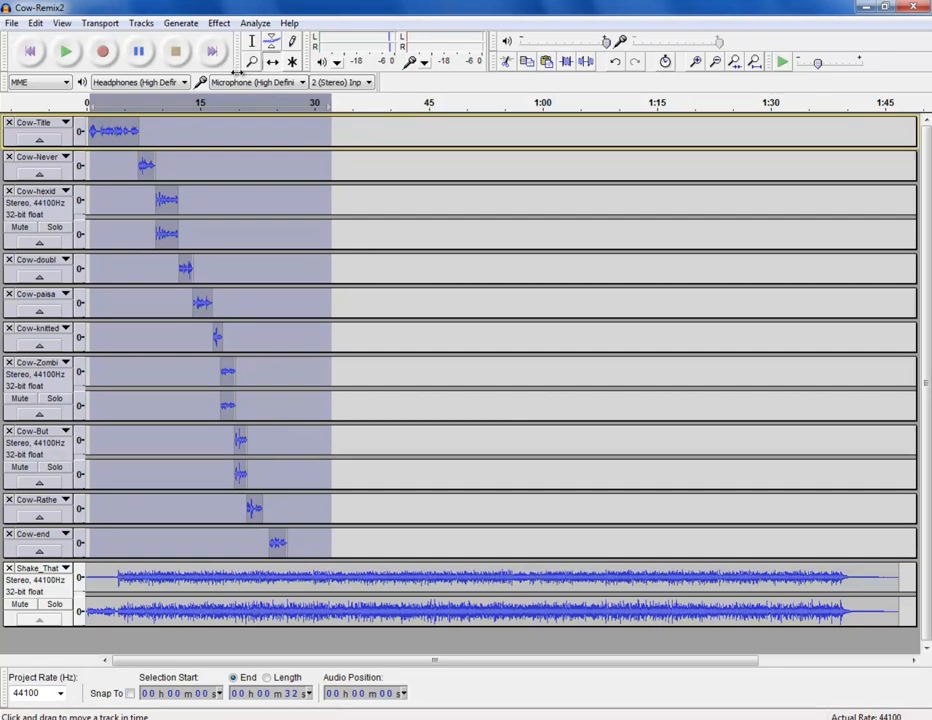
- Clear the selection of the voice tracks and play the mix from the start of the music track
click(251, 41)
click(339, 133)
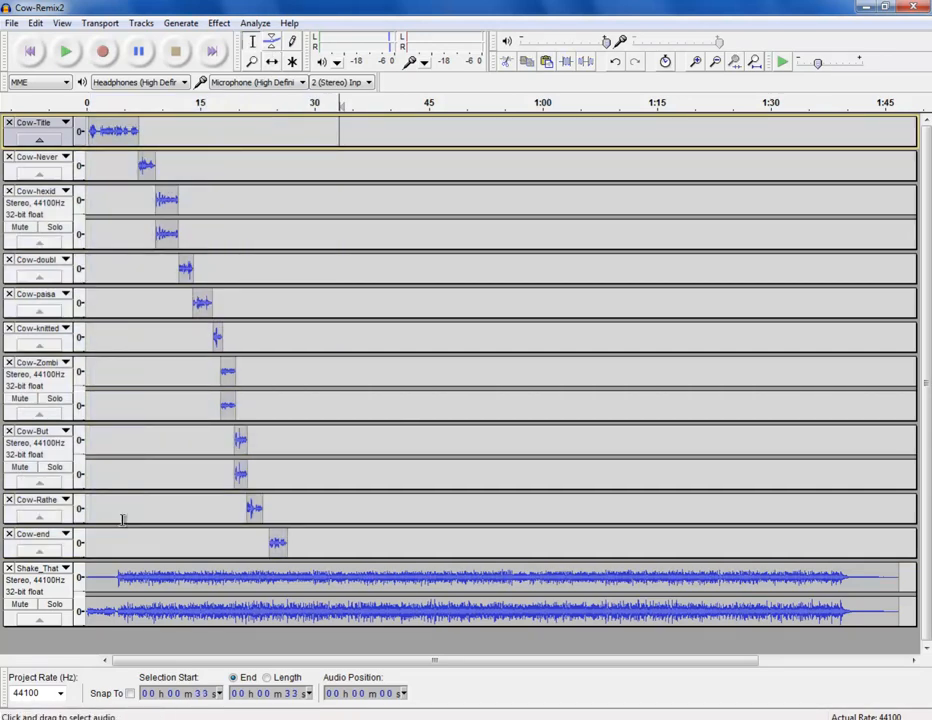
click(88, 595)
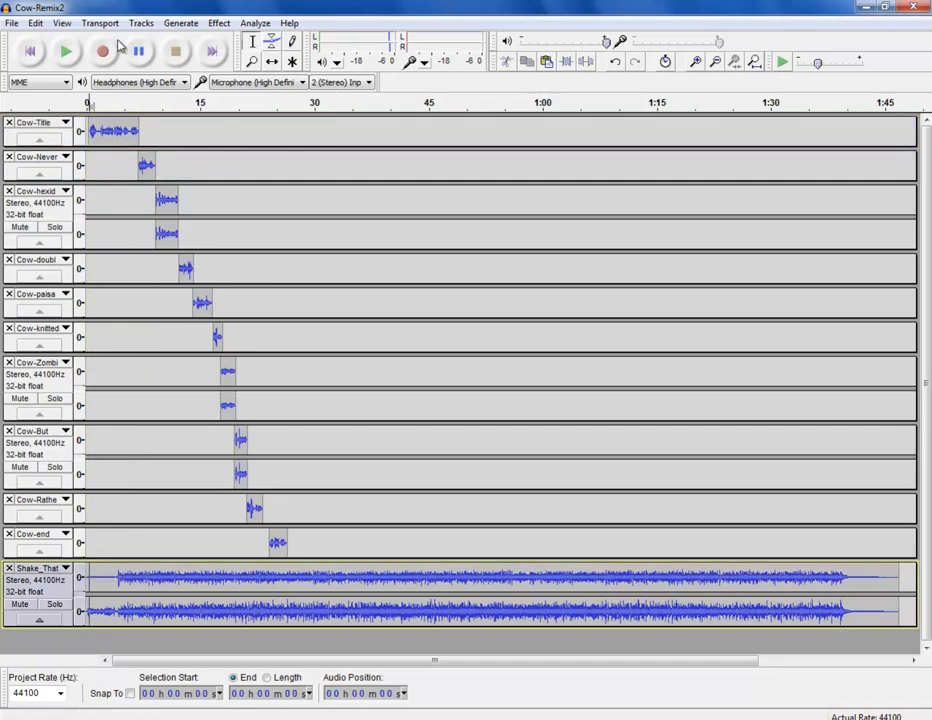
click(66, 53)
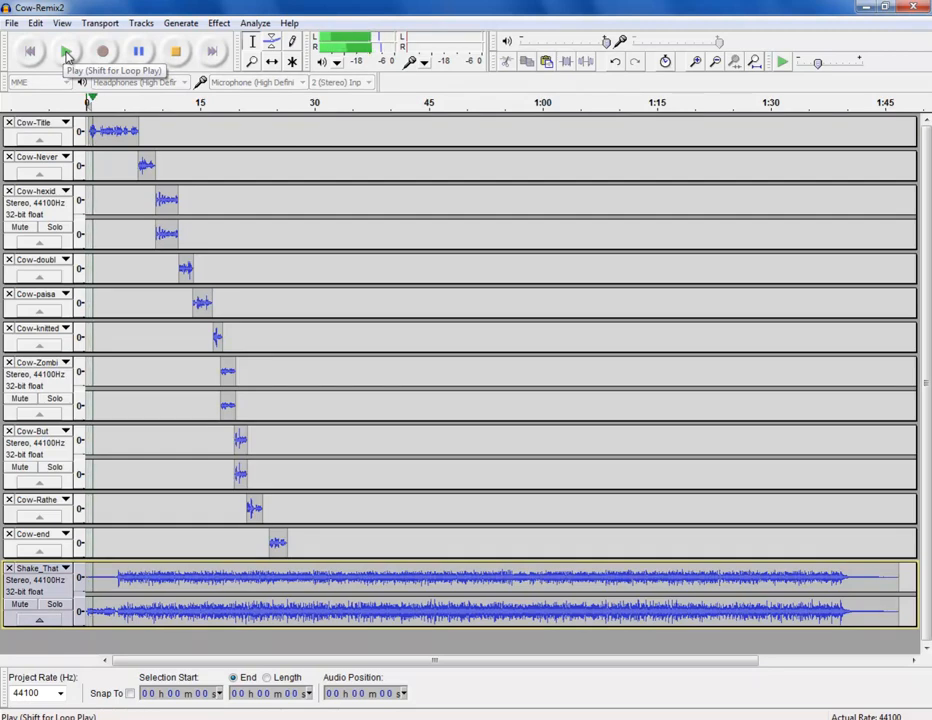
click(177, 52)
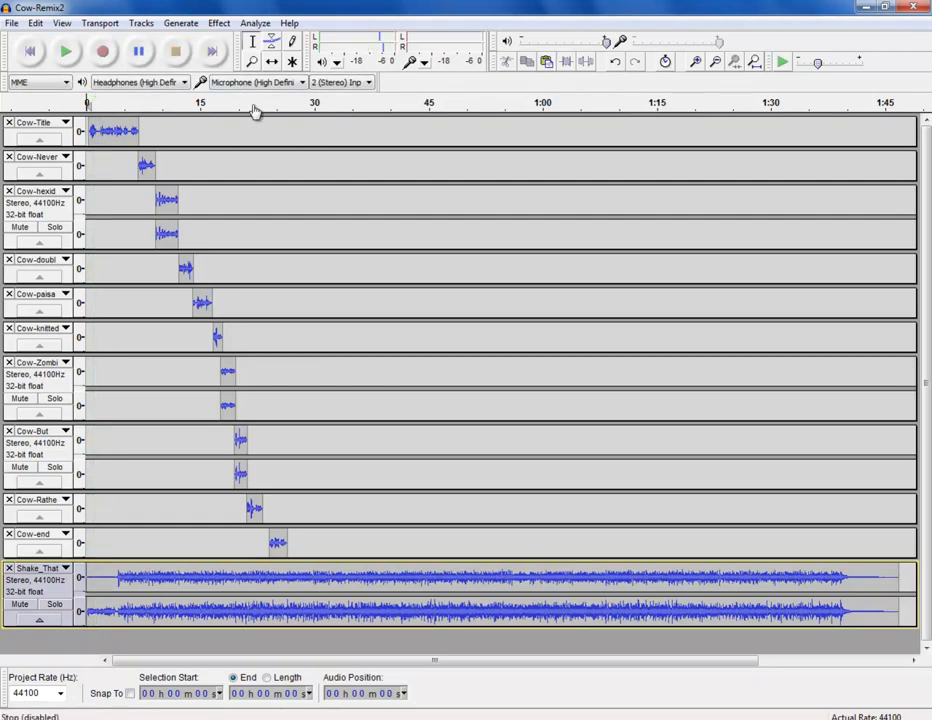
- Delete the music in the Shake_That_Little_Foot track from about 31 s to its end and fit the project in the window
click(296, 567)
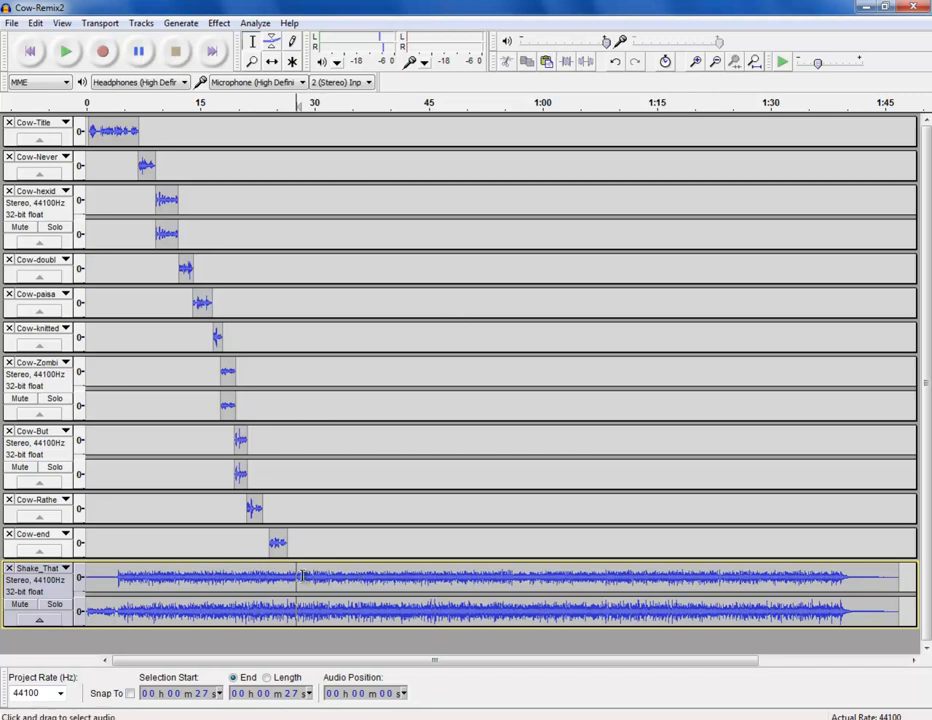
drag(300, 576, 415, 576)
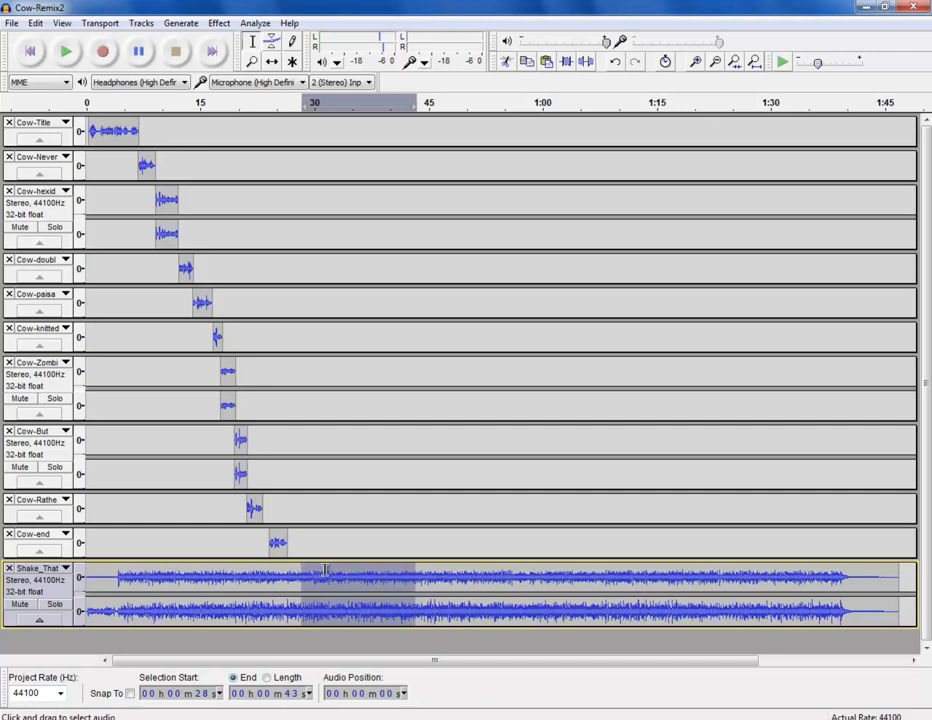
drag(329, 578, 925, 597)
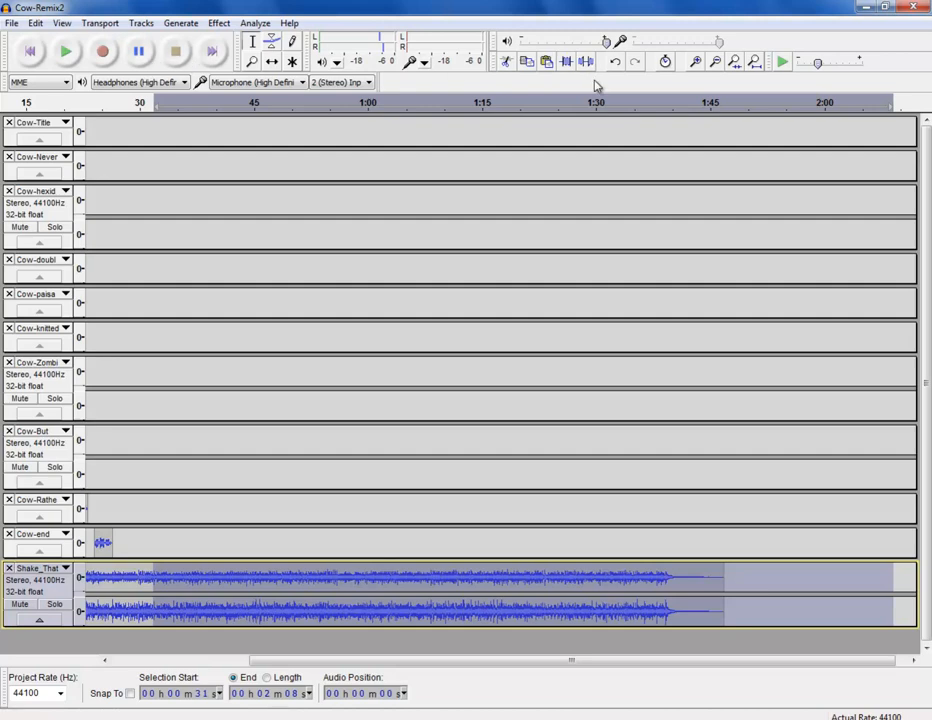
key(Delete)
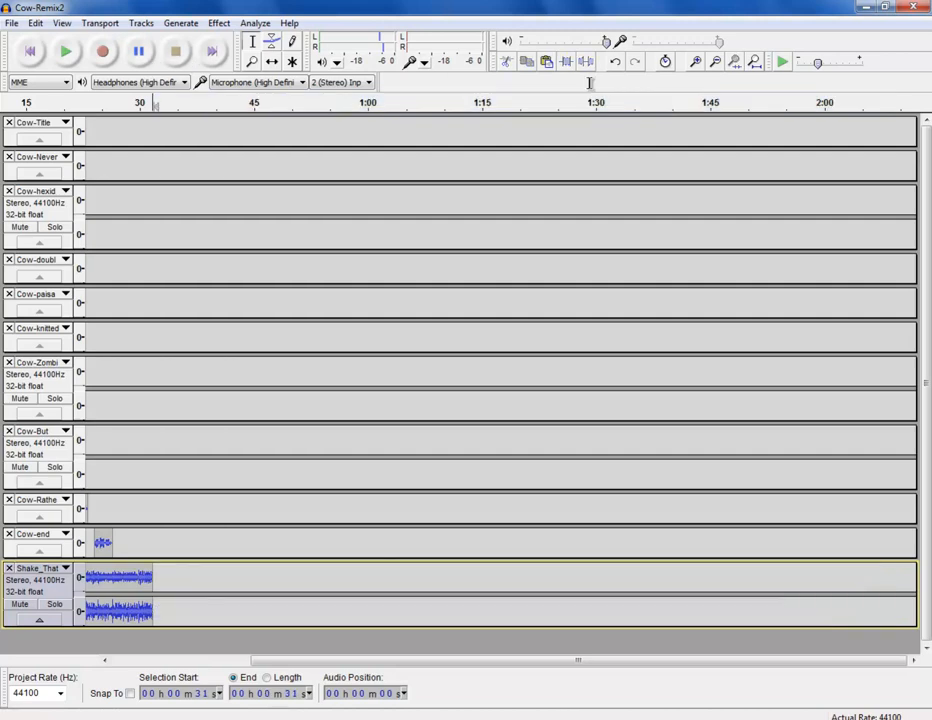
drag(390, 665, 141, 652)
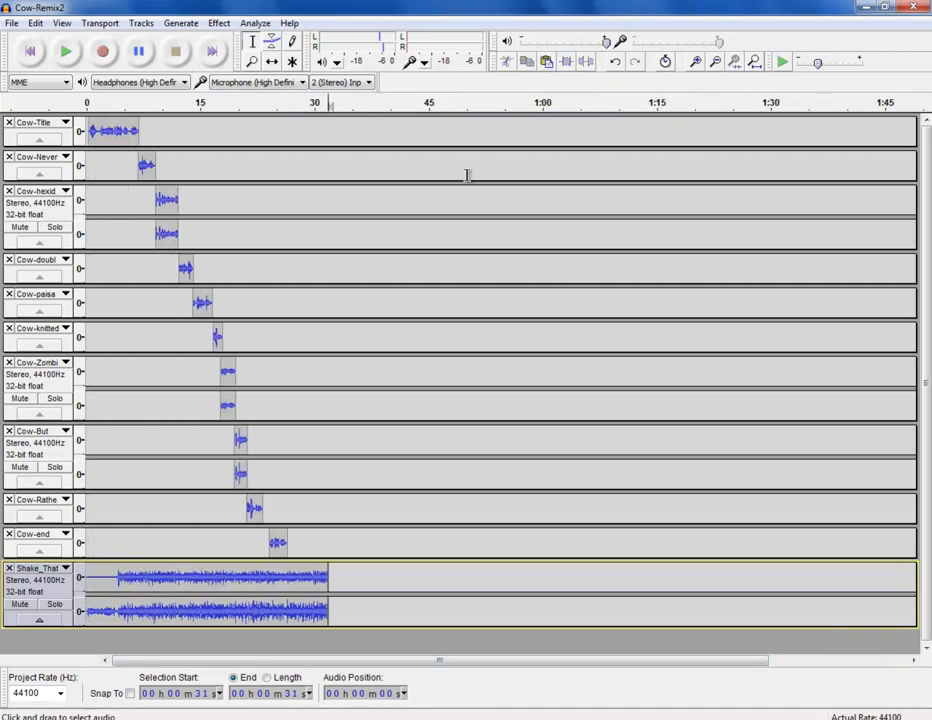
click(755, 65)
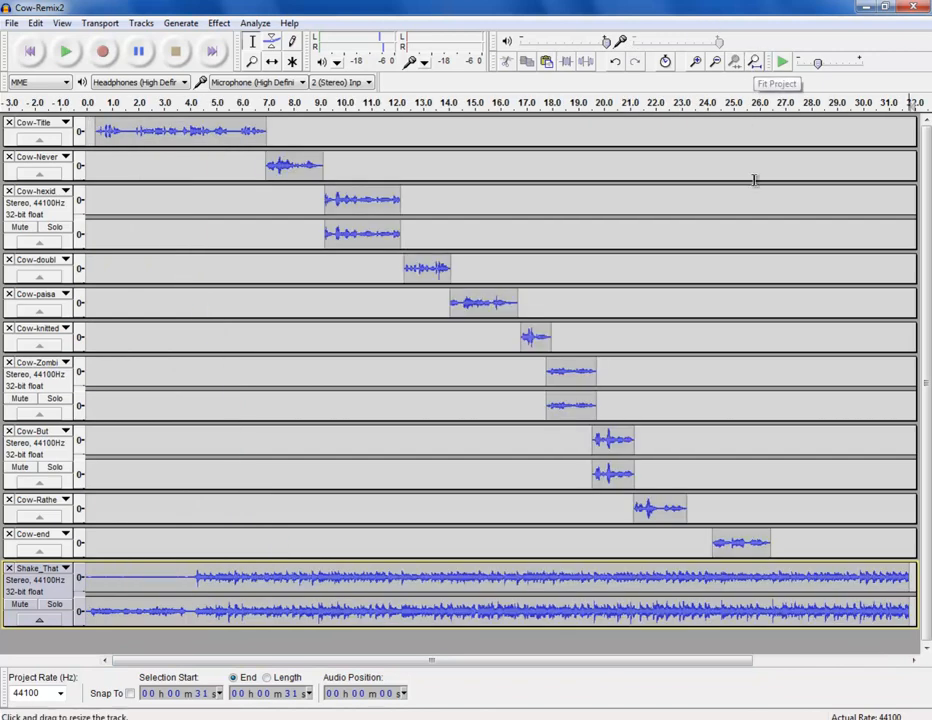
click(61, 22)
click(100, 88)
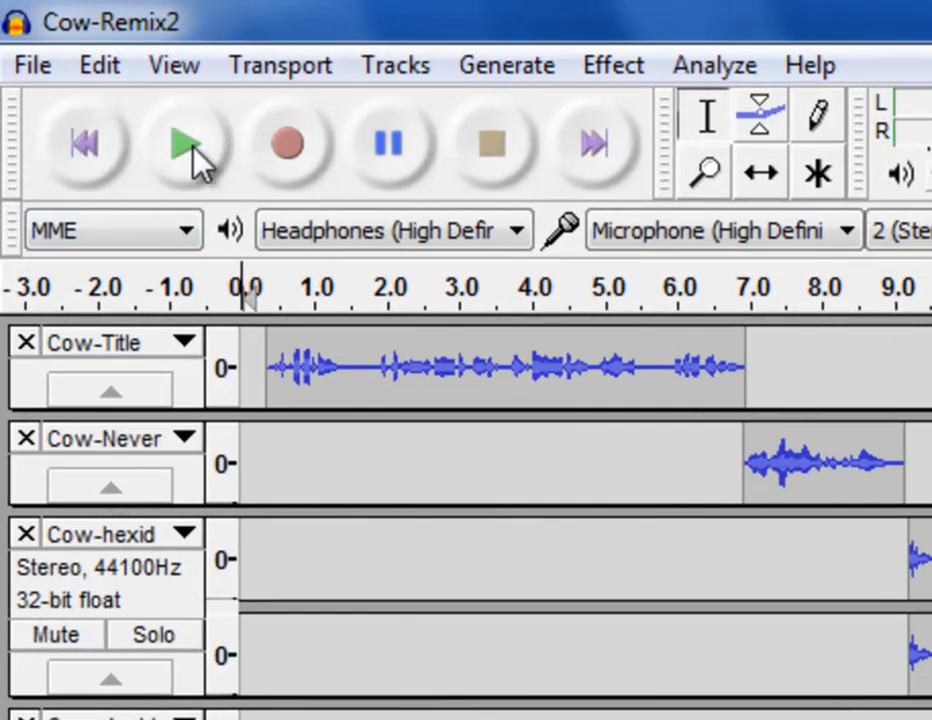
- Play the opening seconds of the mix and stop to judge the music volume against the voice
click(186, 146)
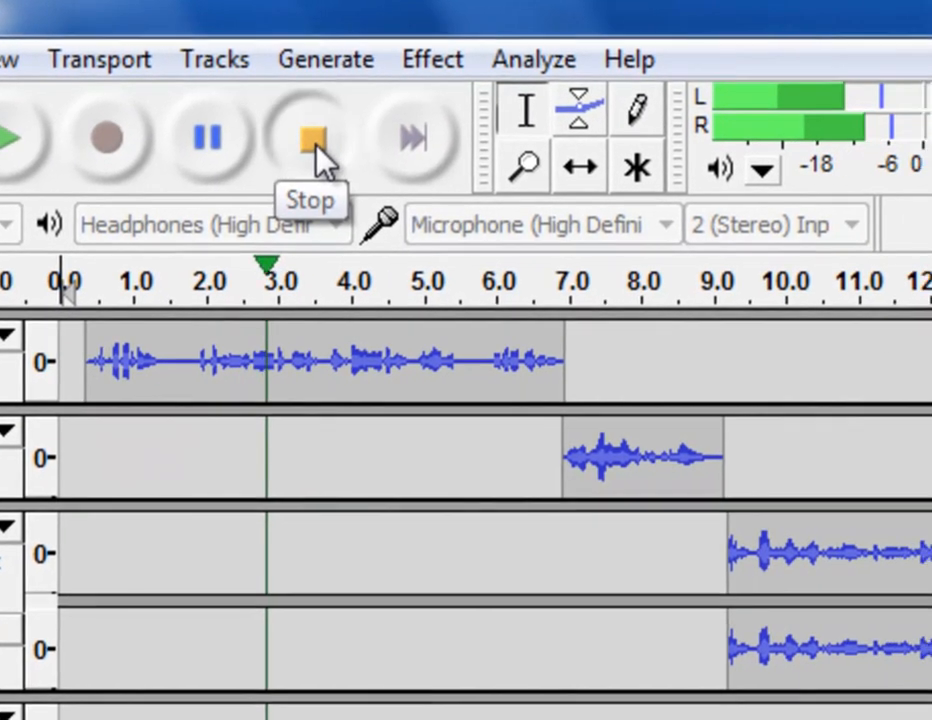
click(496, 150)
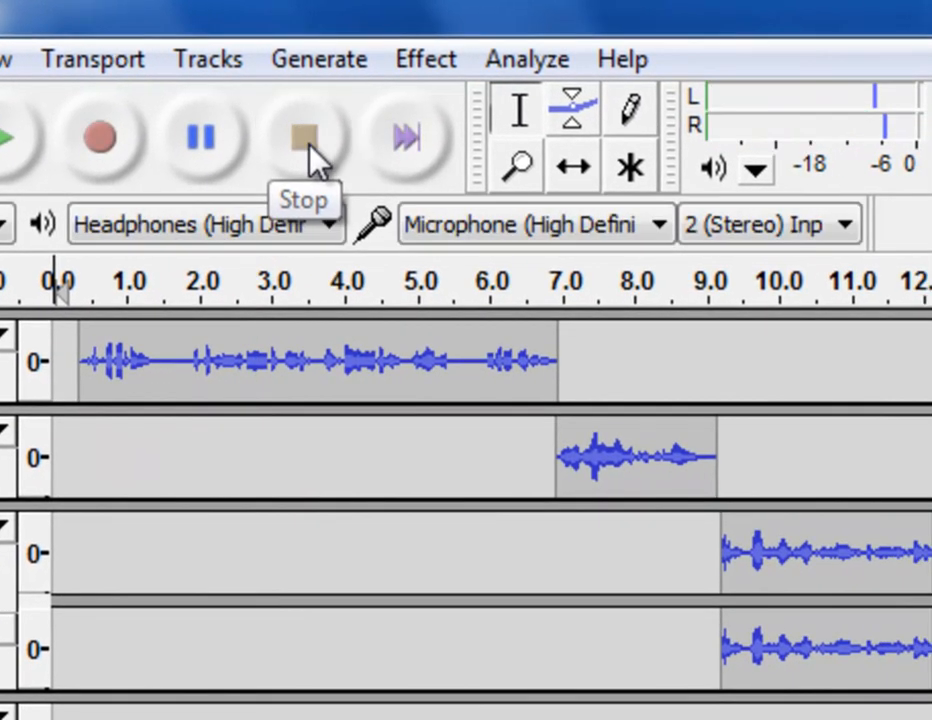
- With the Envelope tool, lower the Shake_That_Little_Foot track from about 1 s onward, with a full-volume control point at its start
click(576, 118)
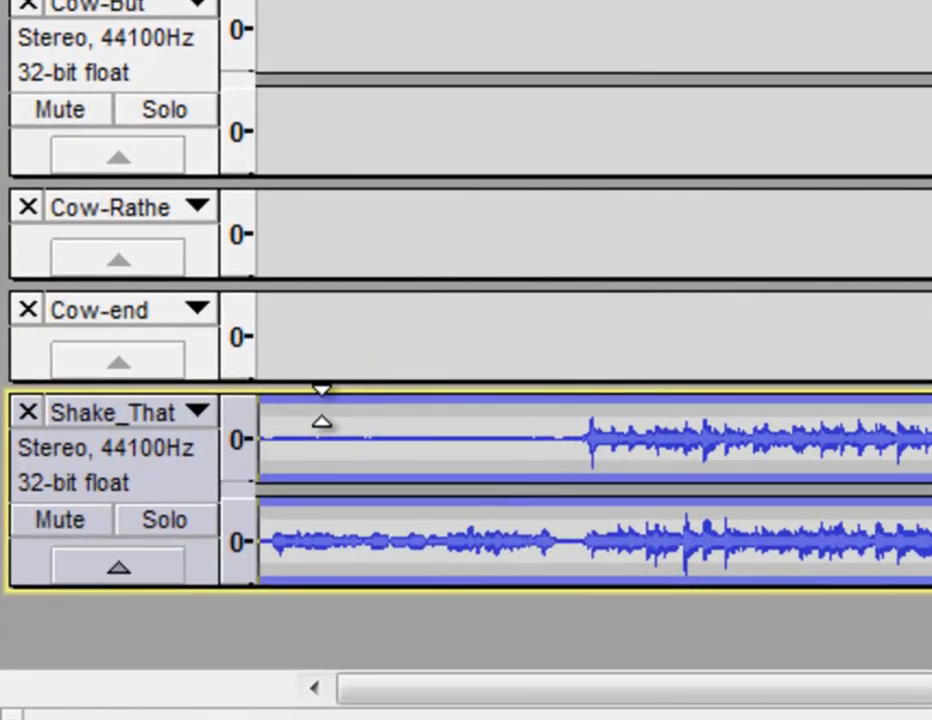
click(331, 419)
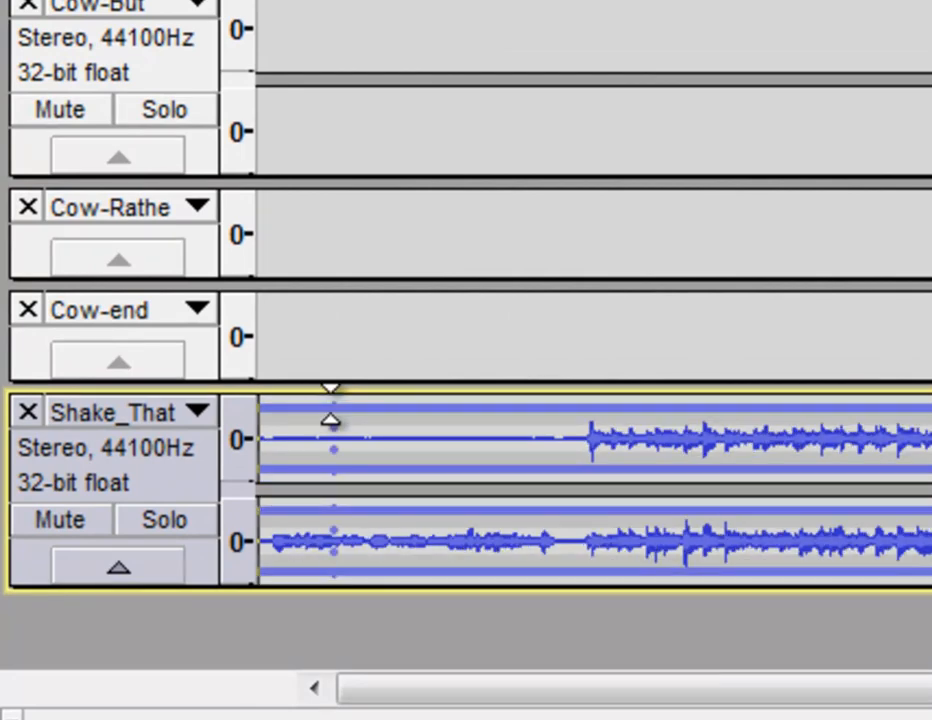
mouse_move(333, 422)
mouse_down()
mouse_move(337, 444)
mouse_move(337, 434)
mouse_move(255, 434)
mouse_move(341, 434)
mouse_up()
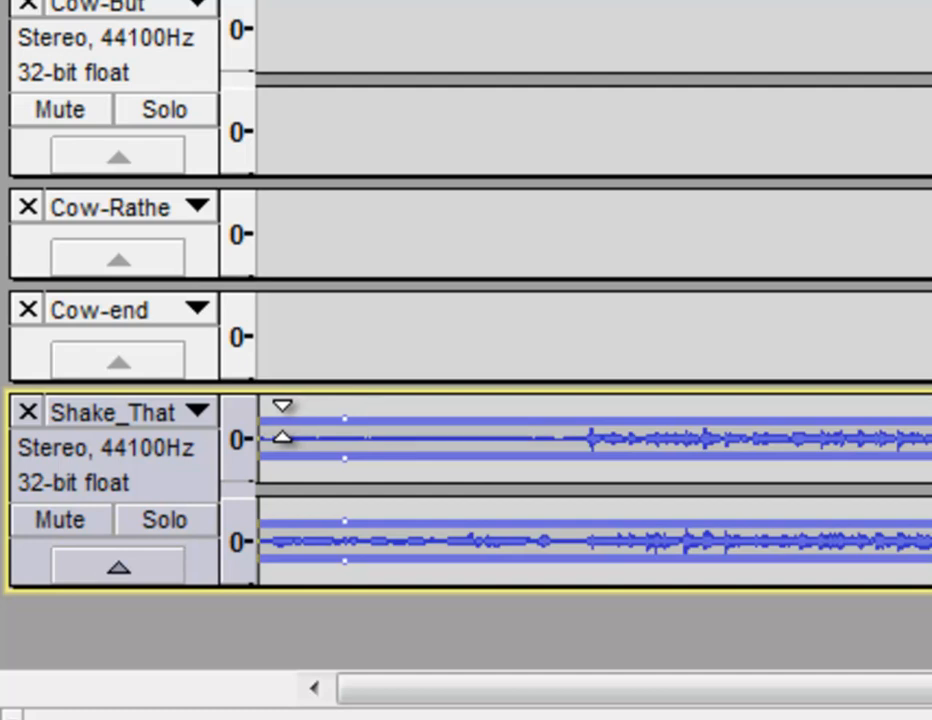
drag(283, 421, 259, 386)
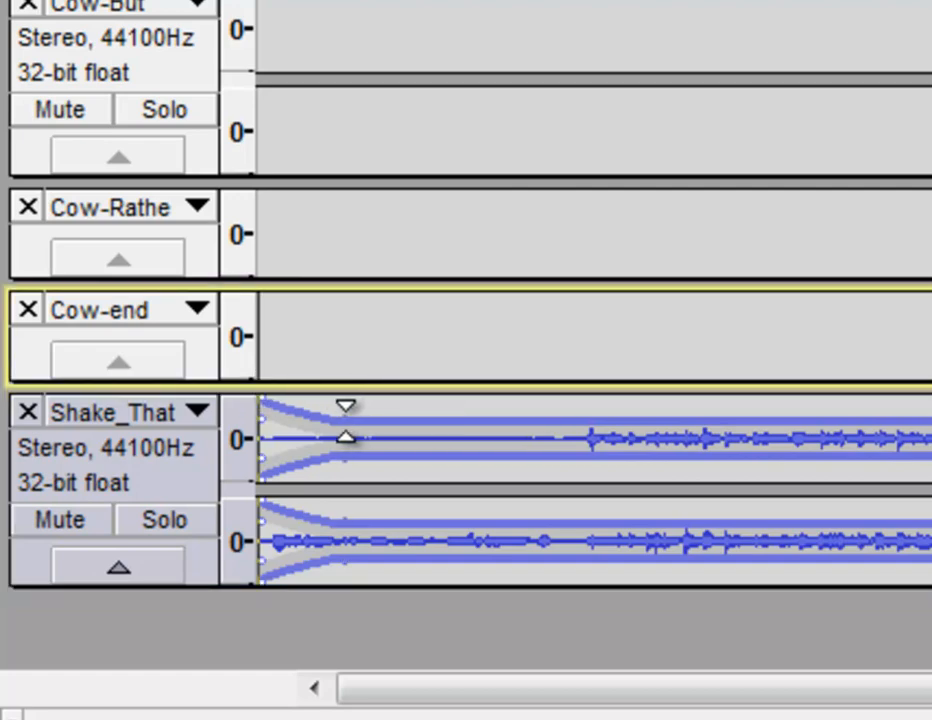
drag(345, 422, 345, 428)
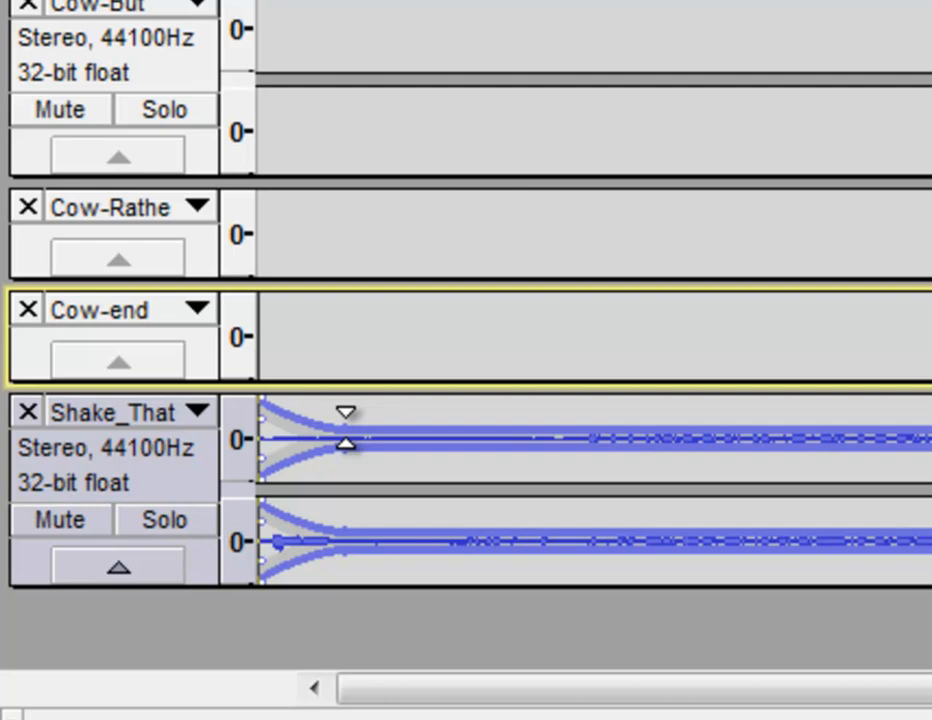
drag(345, 428, 345, 428)
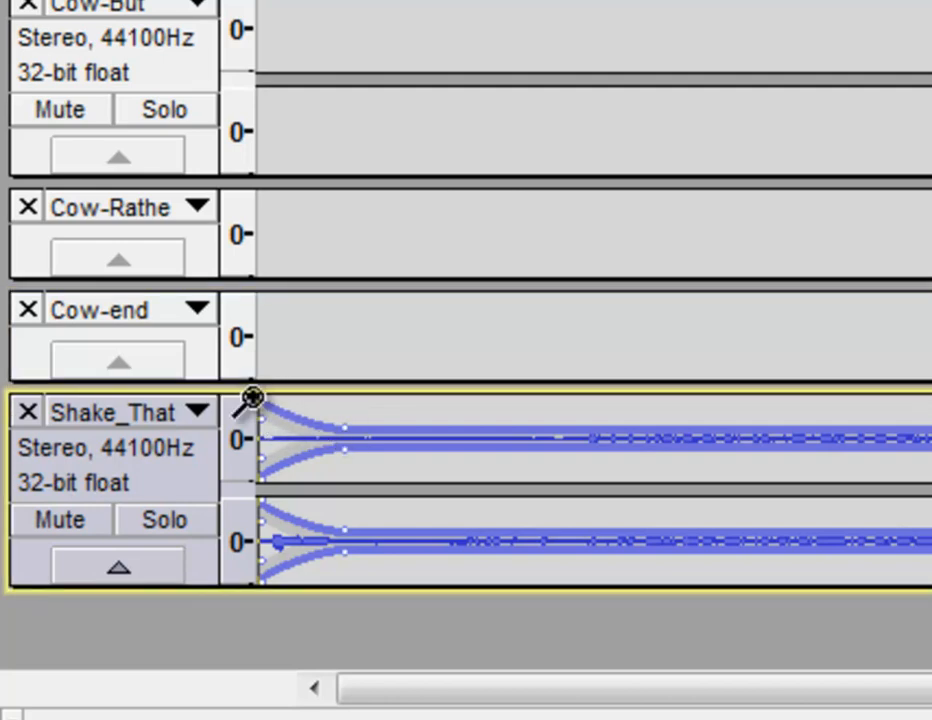
- Move the music's full-volume envelope point to about 0.4 s and lower the level after about 1 s further
drag(262, 397, 302, 394)
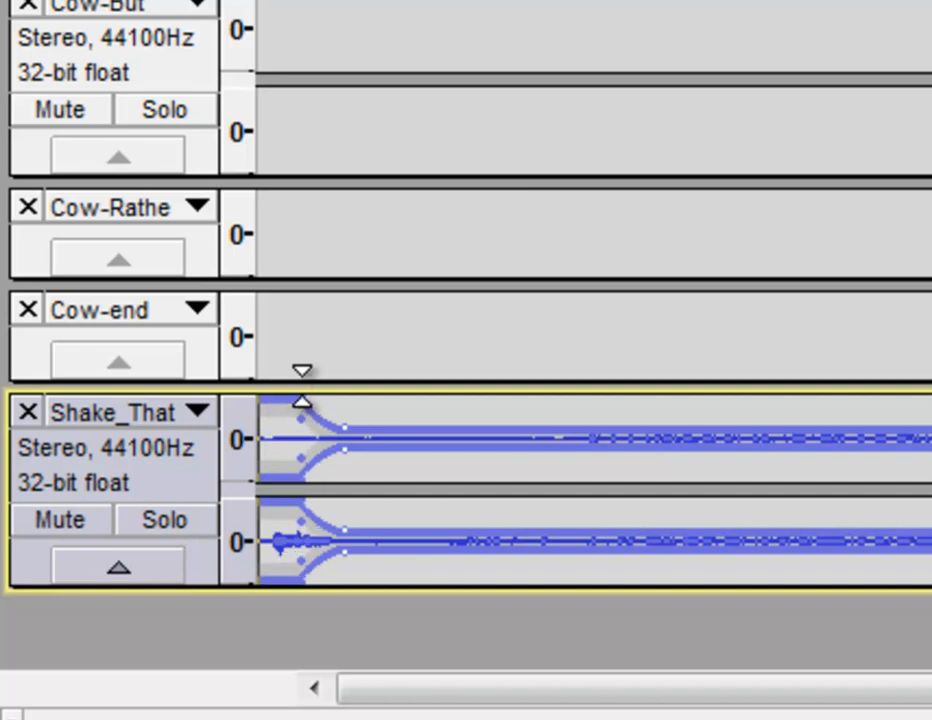
drag(302, 396, 293, 396)
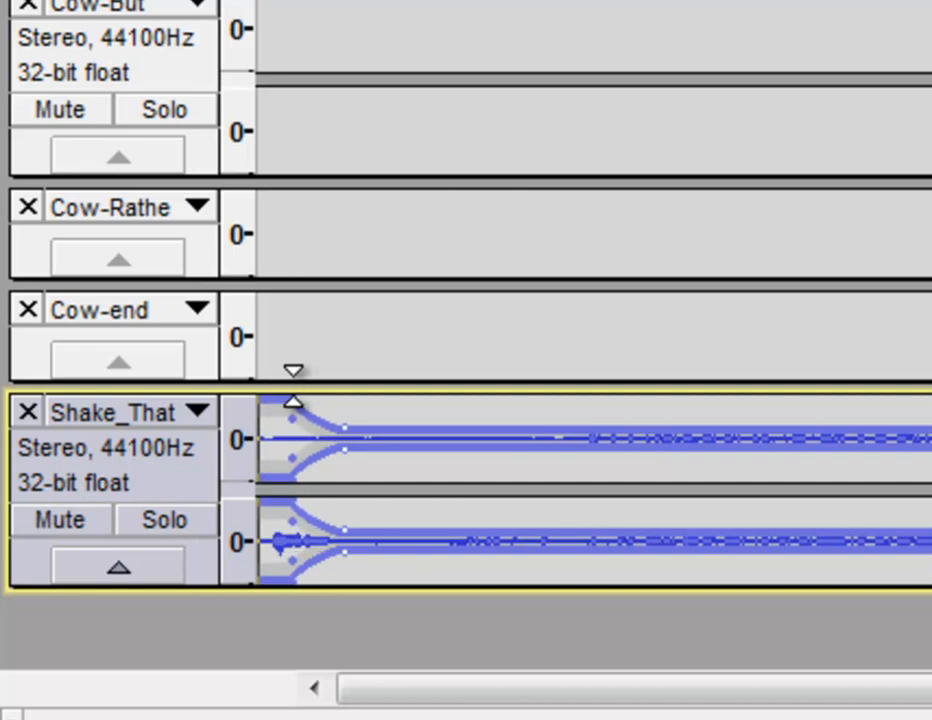
click(337, 339)
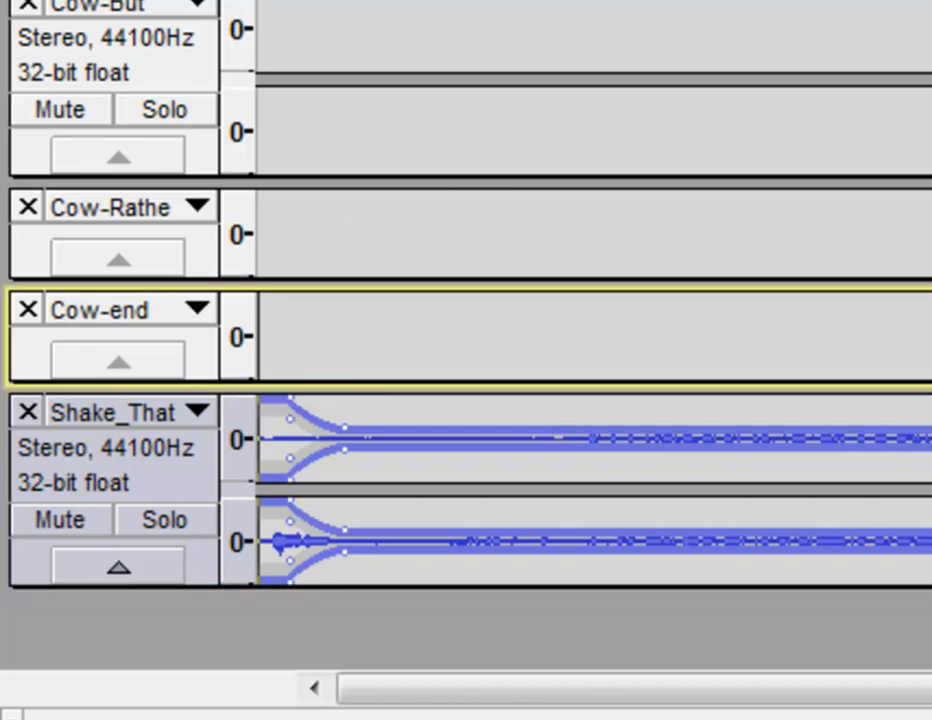
key(space)
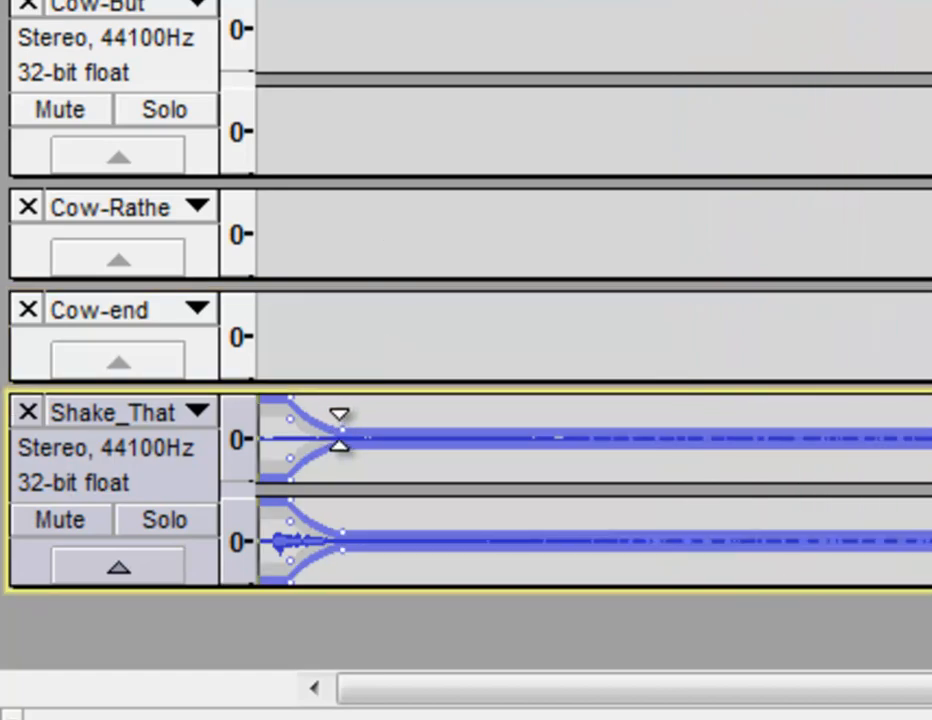
drag(340, 429, 339, 432)
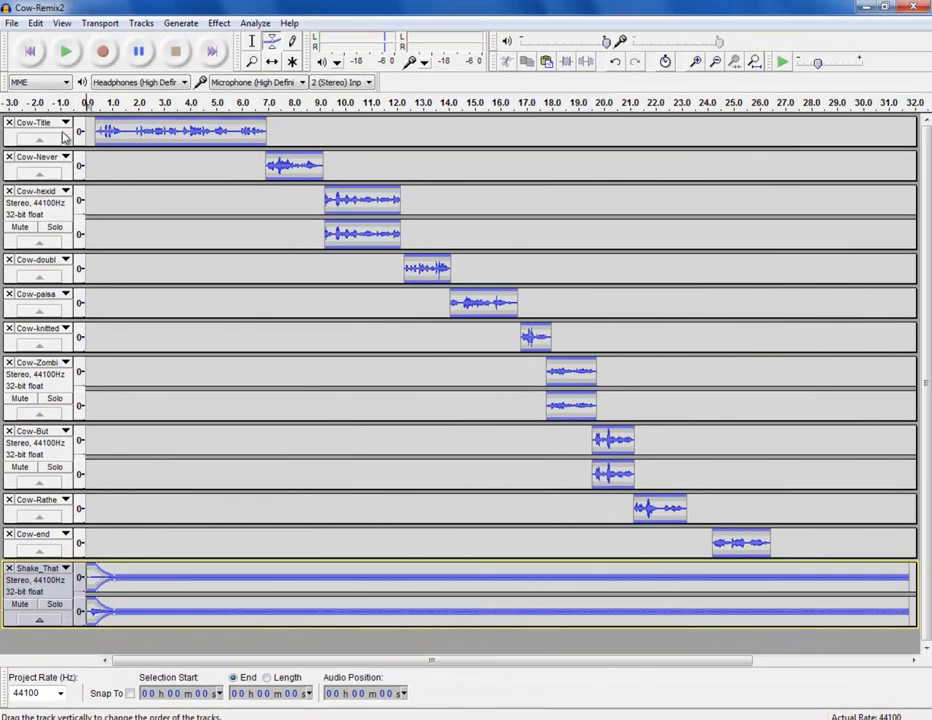
- Play the mix from the start to check the fade-down of the music under Cow-Title
click(64, 51)
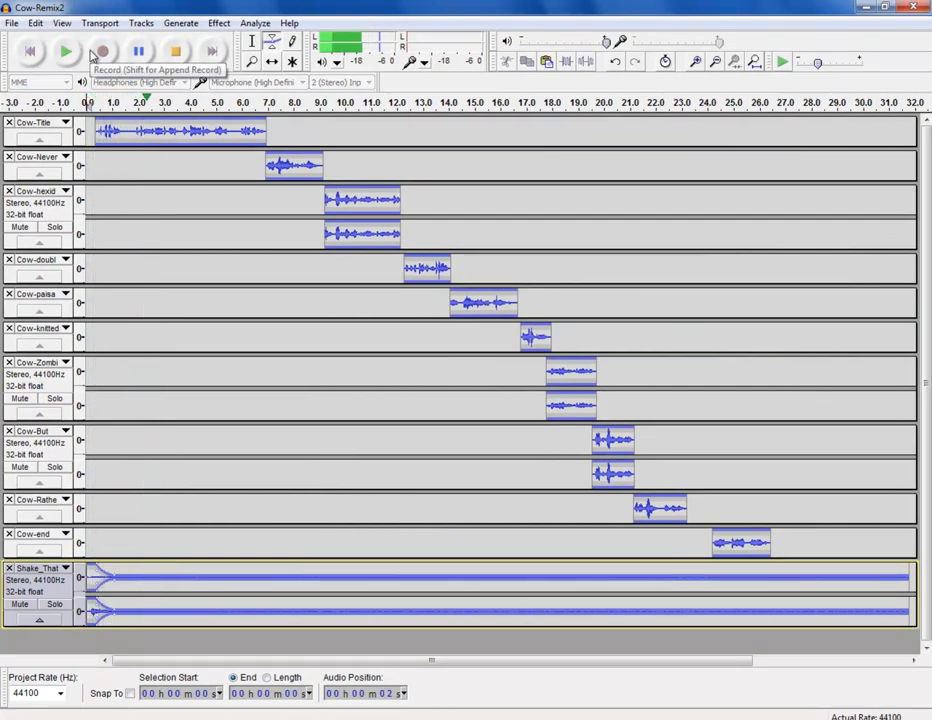
click(174, 53)
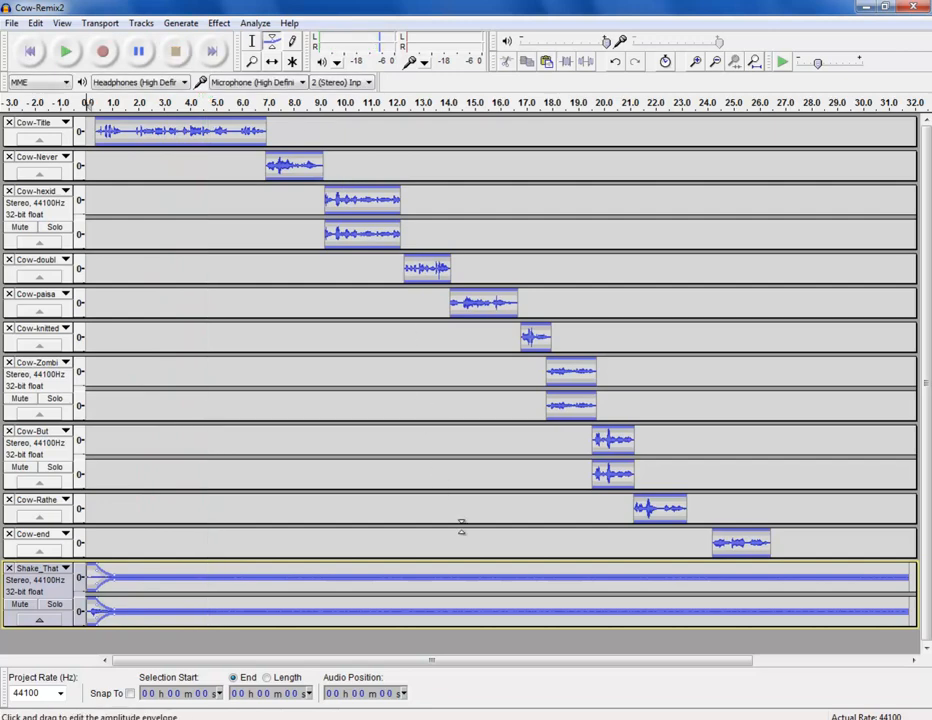
- Add two envelope points to the music just after the Cow-end clip, raising it back to full volume from about 27 s
drag(503, 662, 624, 678)
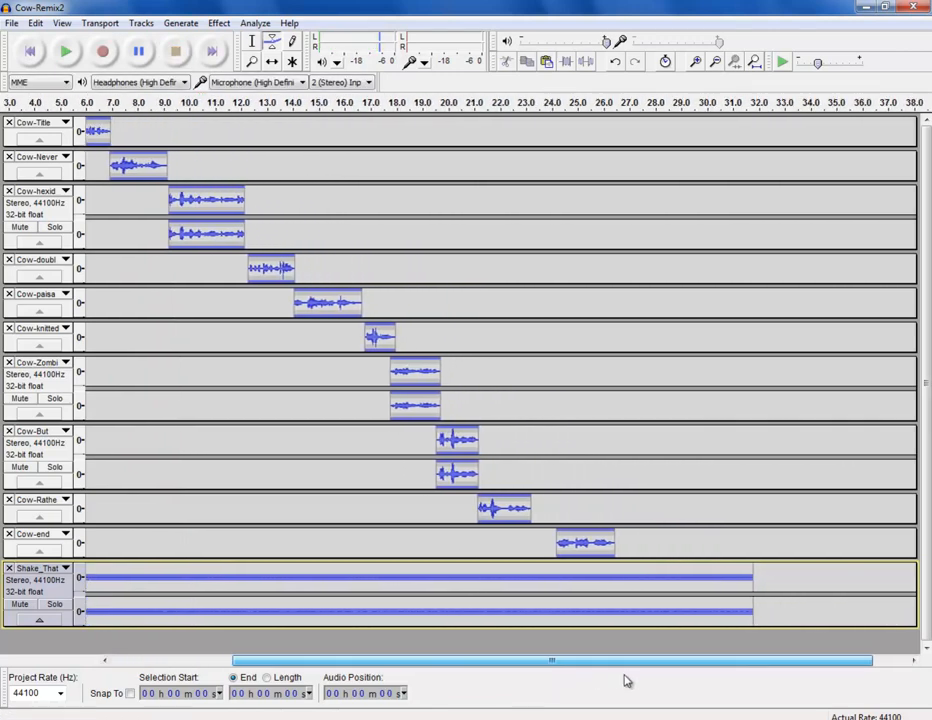
click(577, 106)
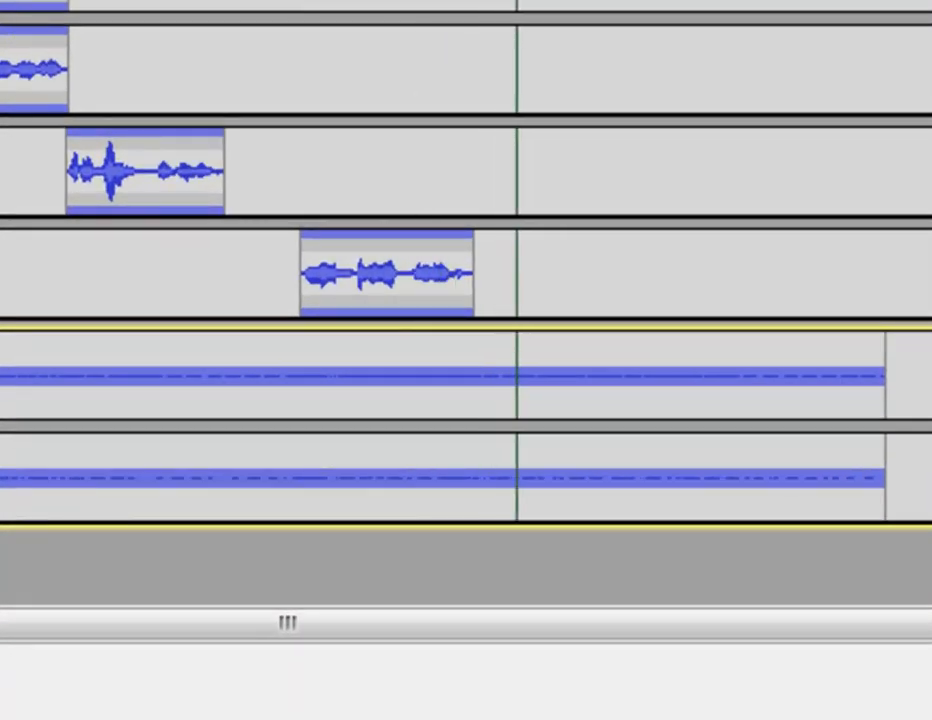
key(space)
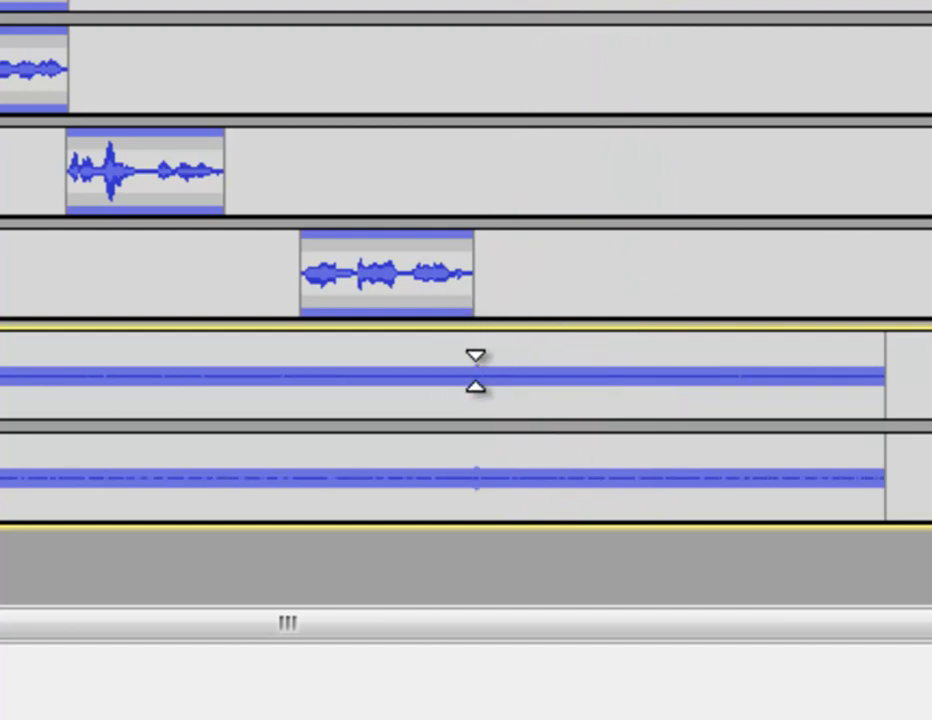
click(475, 370)
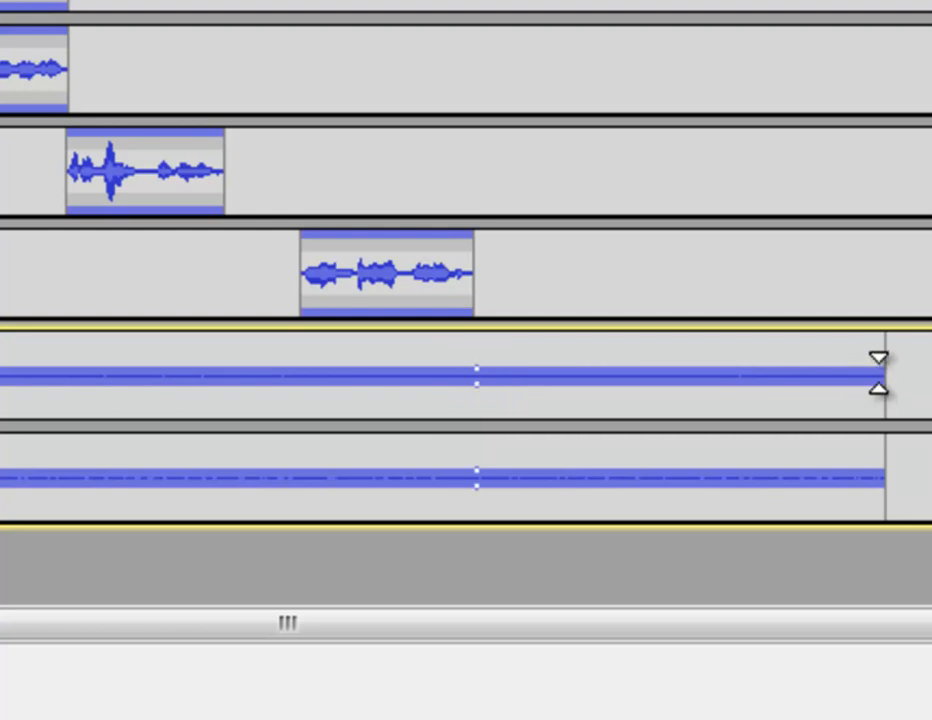
click(545, 375)
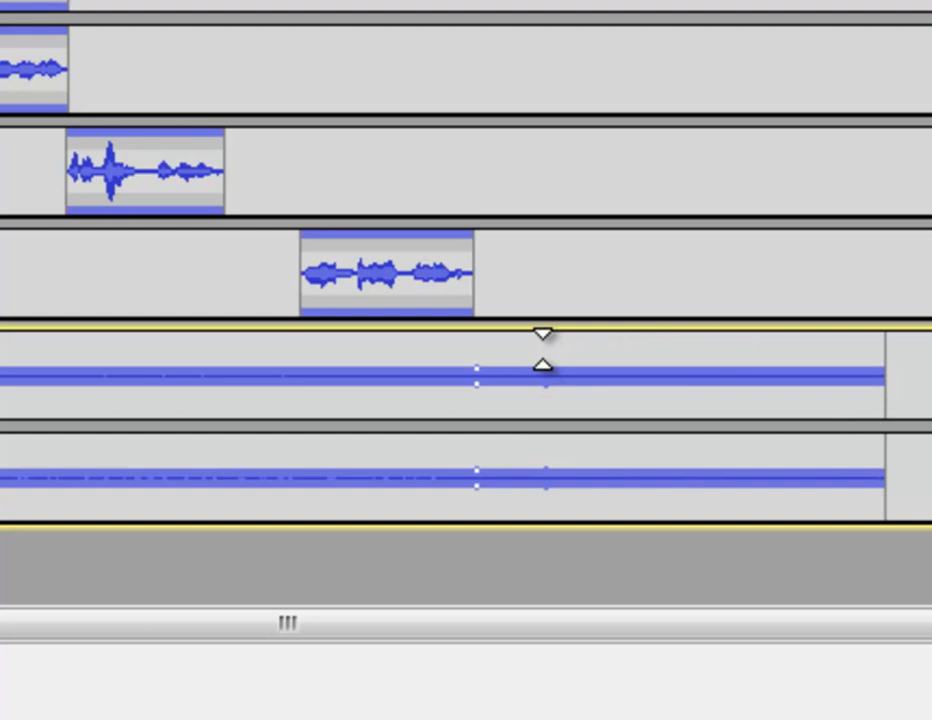
drag(549, 370, 528, 328)
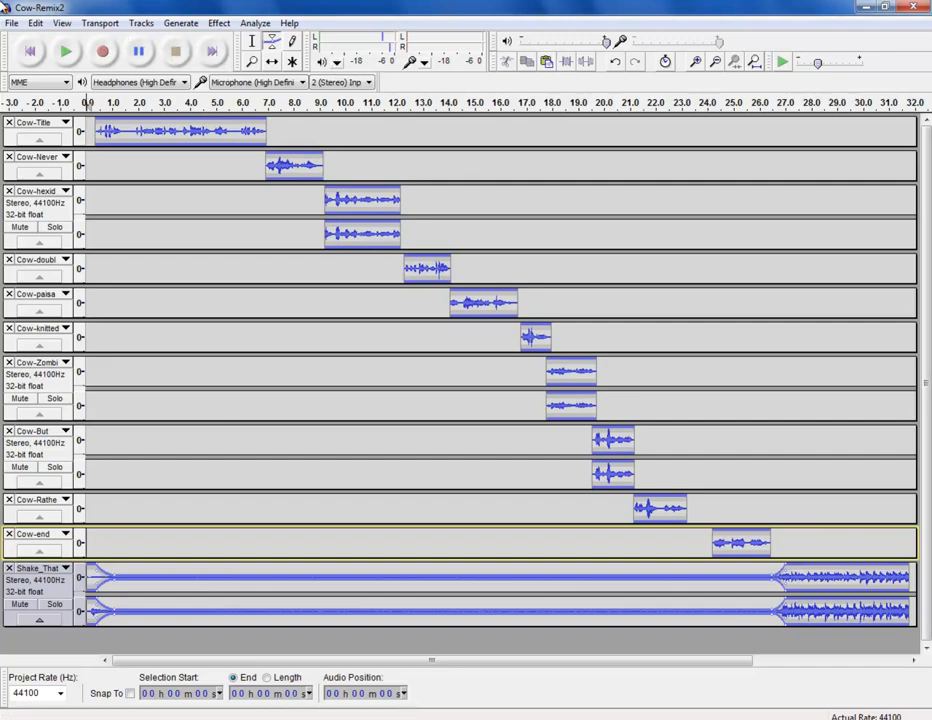
- Export the whole project as an MP3 file named Cow-Remix2 in the Cow folder, accepting the stereo mixdown
click(11, 23)
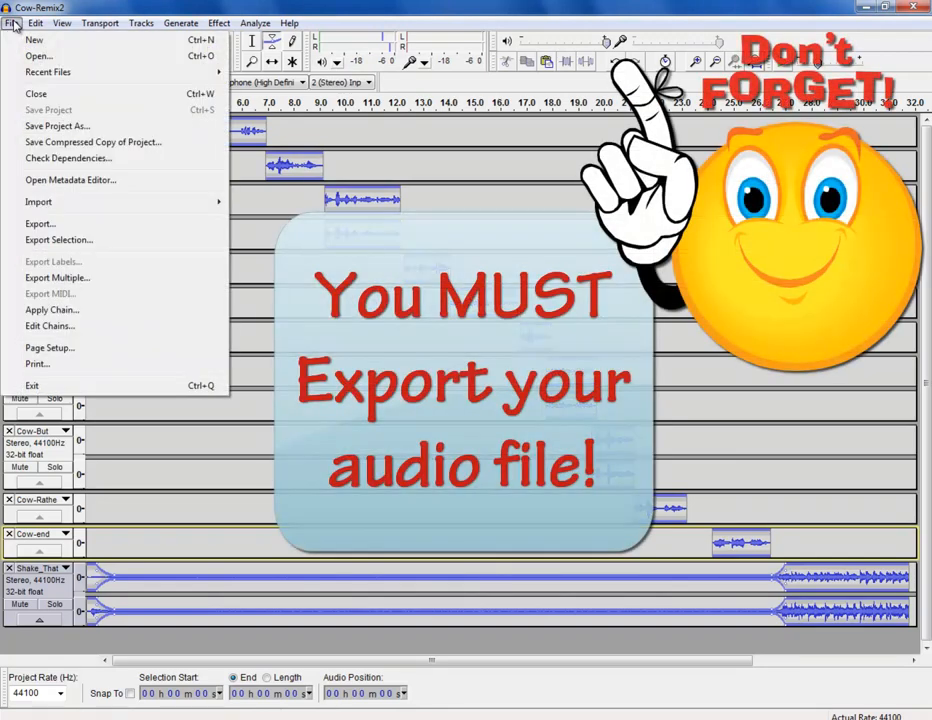
click(42, 224)
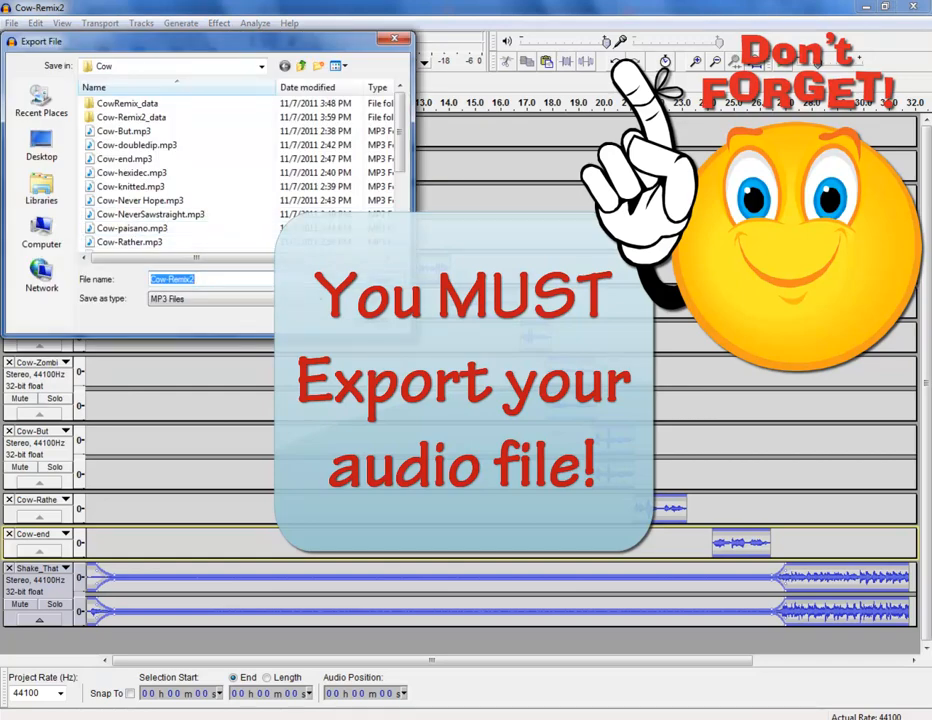
click(367, 280)
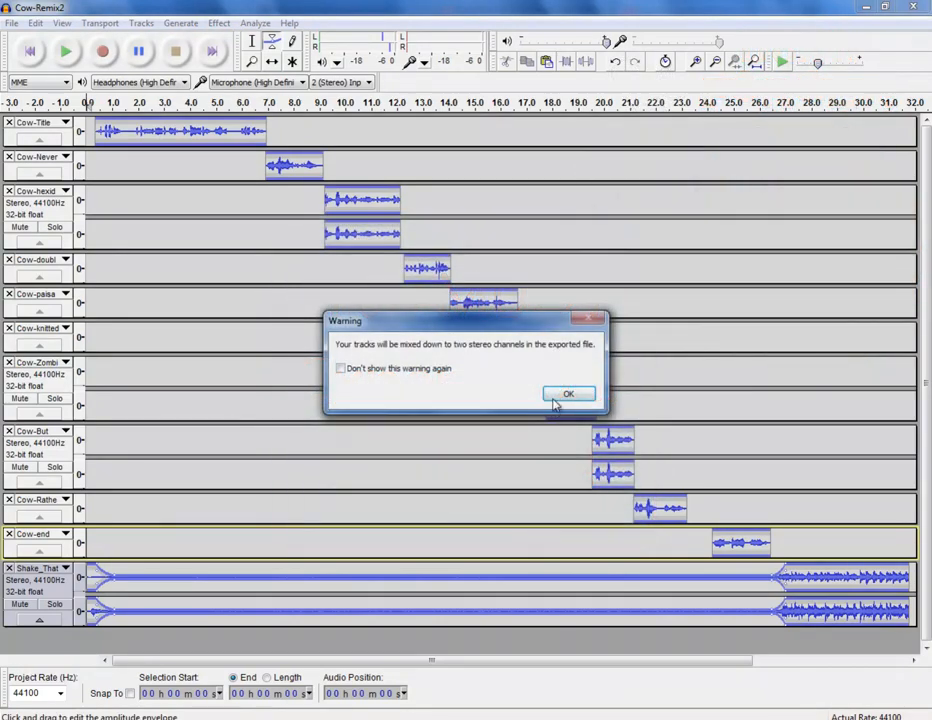
click(562, 396)
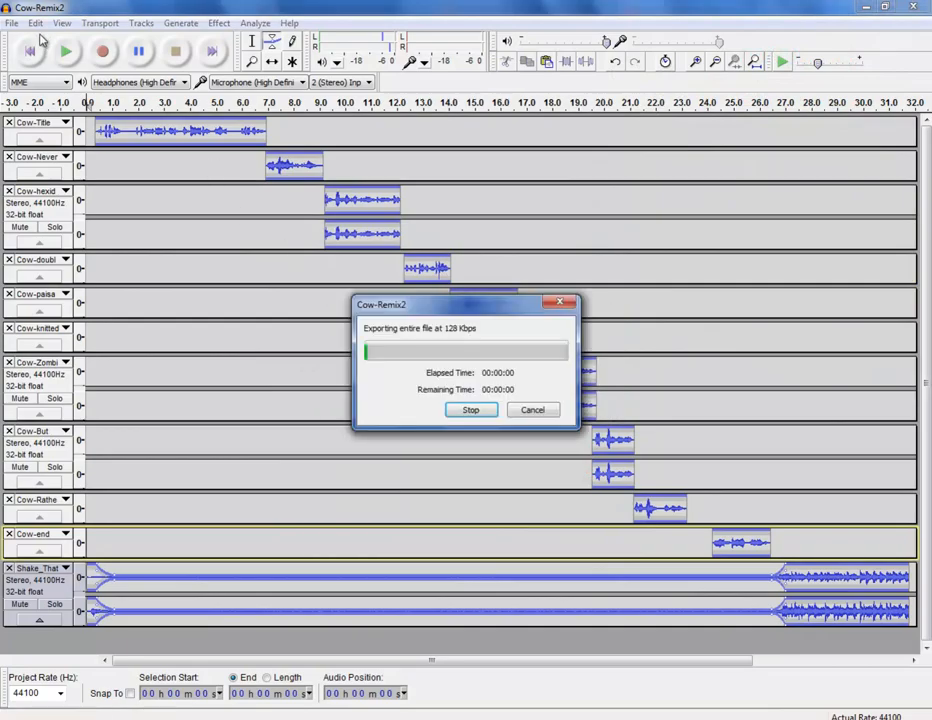